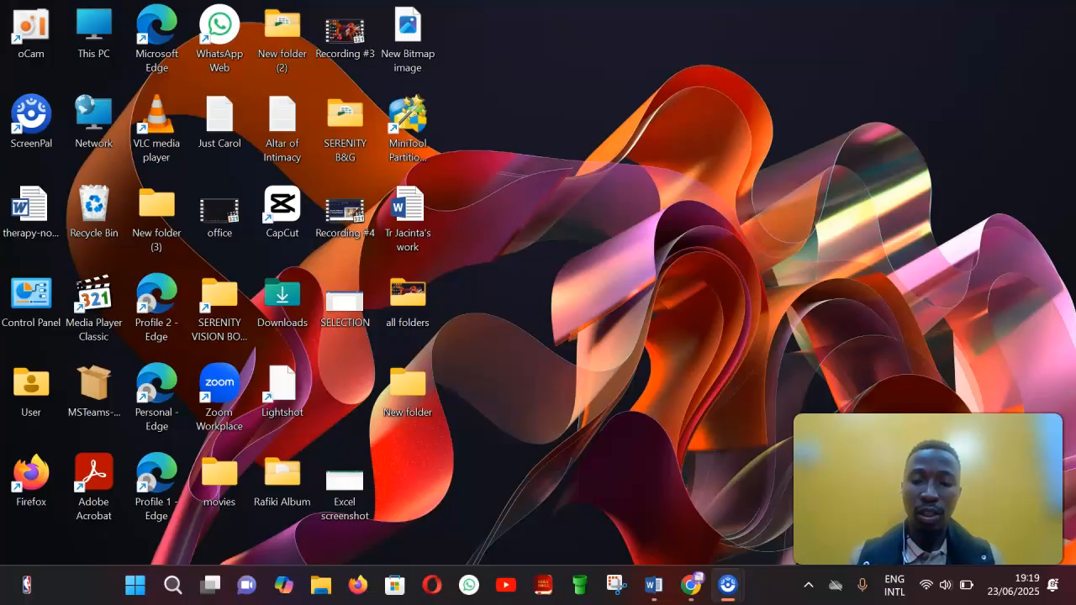
Step: Create a new folder on the desktop named office
right_click(672, 135)
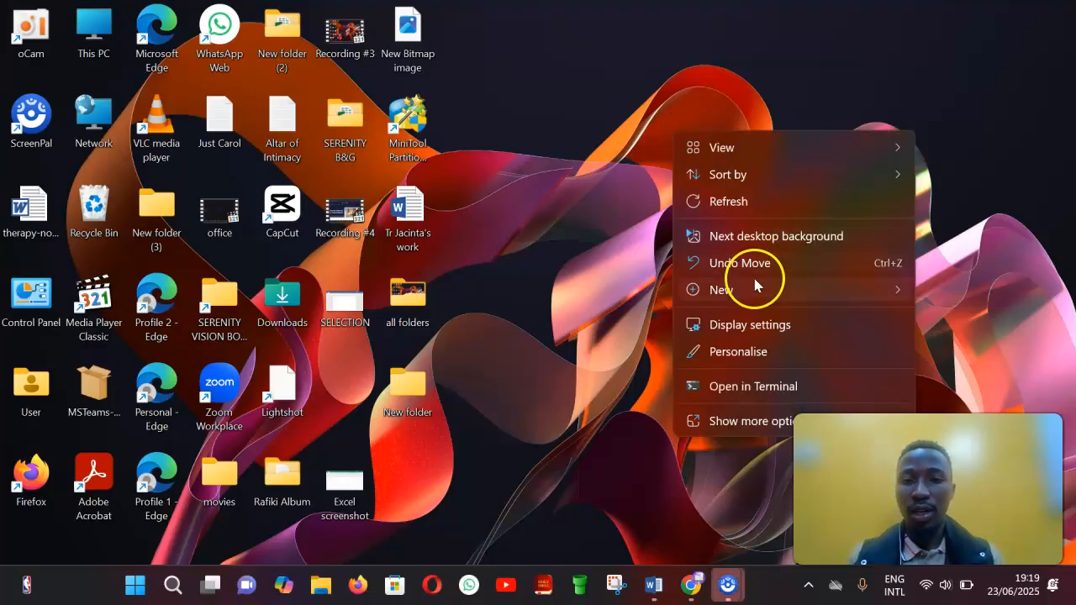
mouse_move(753, 282)
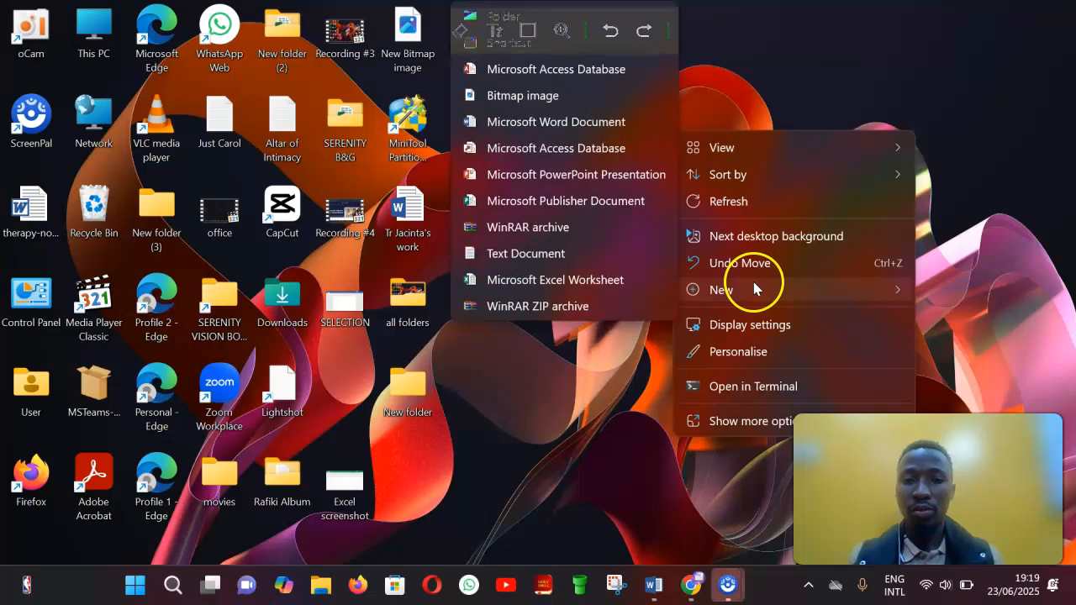
click(491, 17)
key(BackSpace)
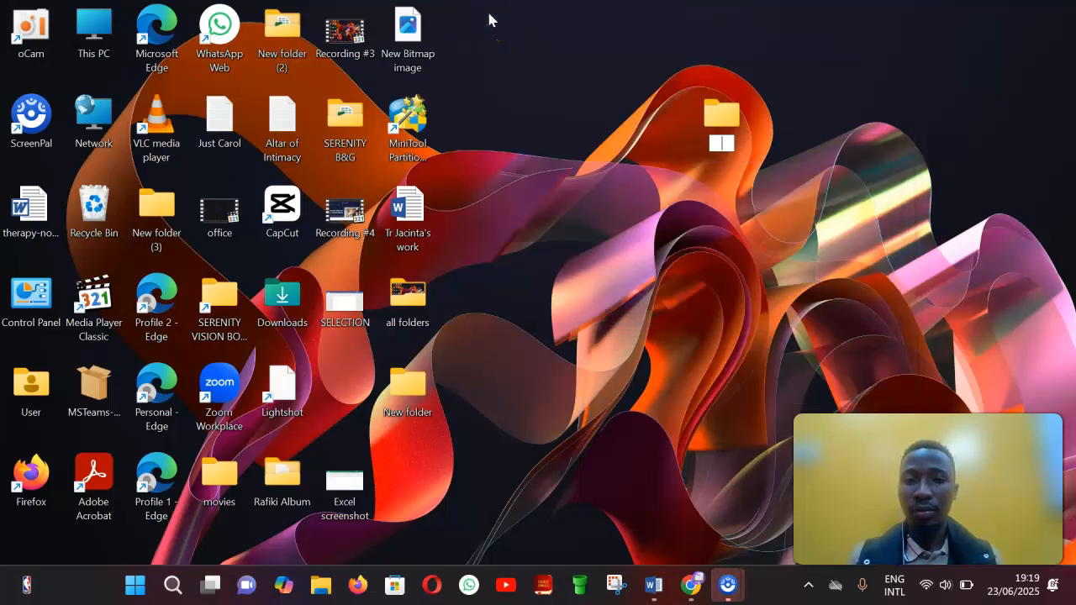
text(office)
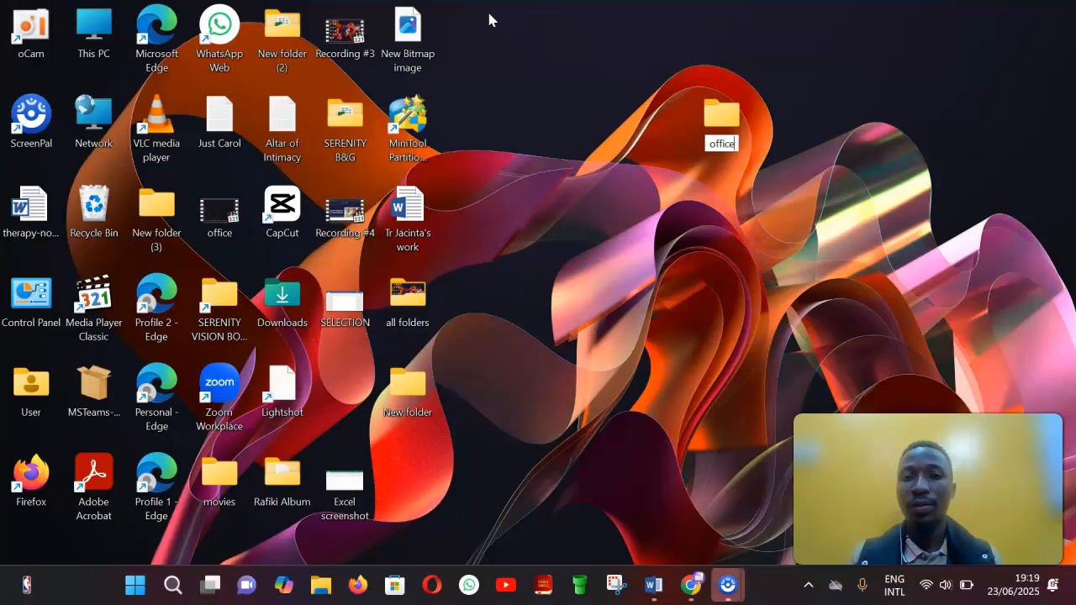
key(Return)
Step: Open the Office Deployment Tool download page from the microsoft deployment tool search in a new browser tab
click(984, 183)
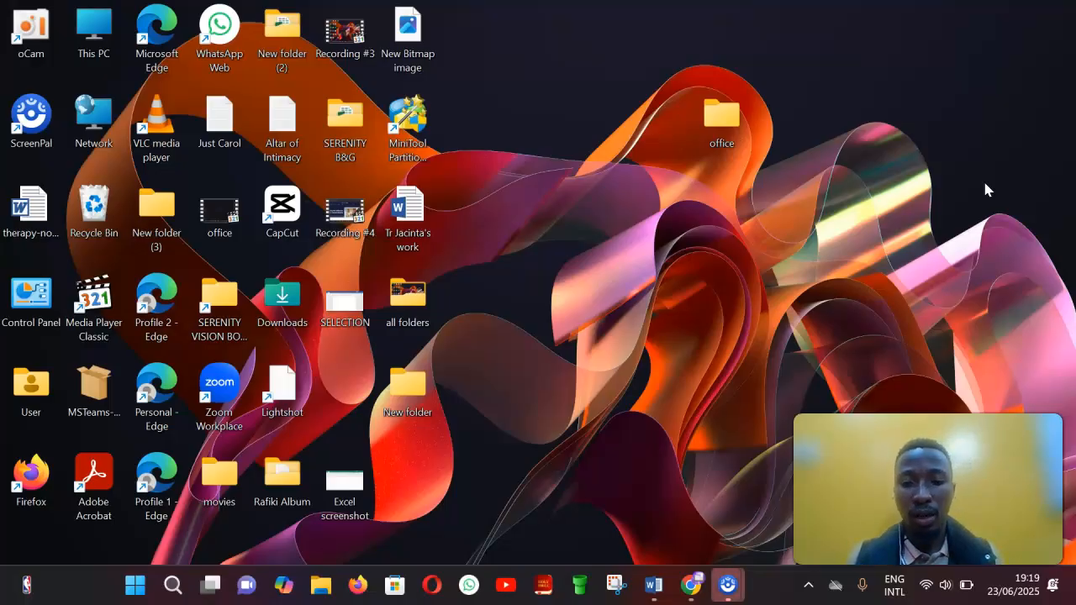
click(698, 588)
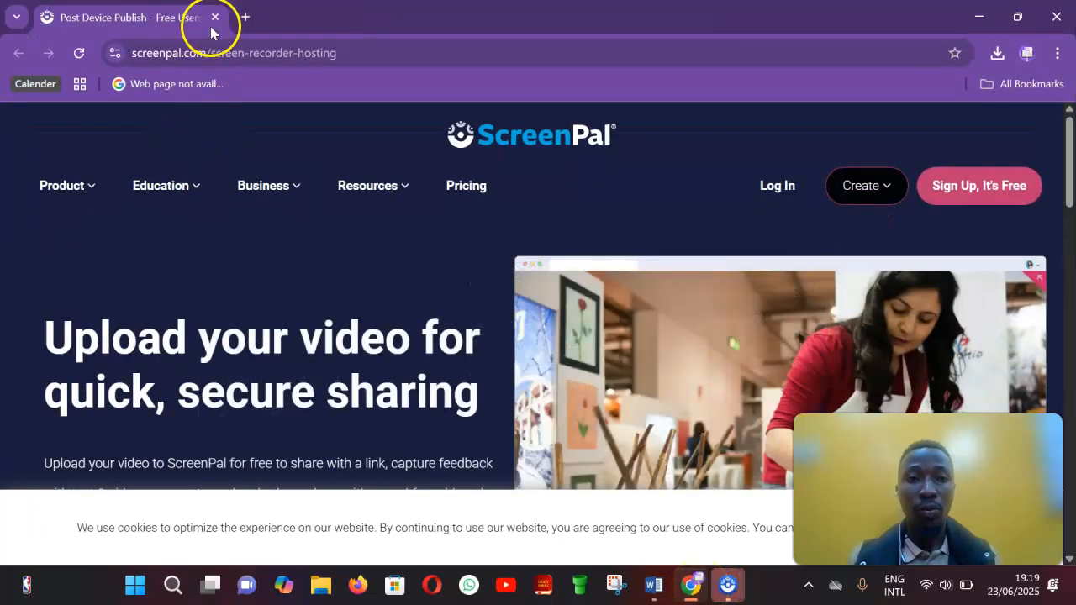
click(243, 17)
click(233, 50)
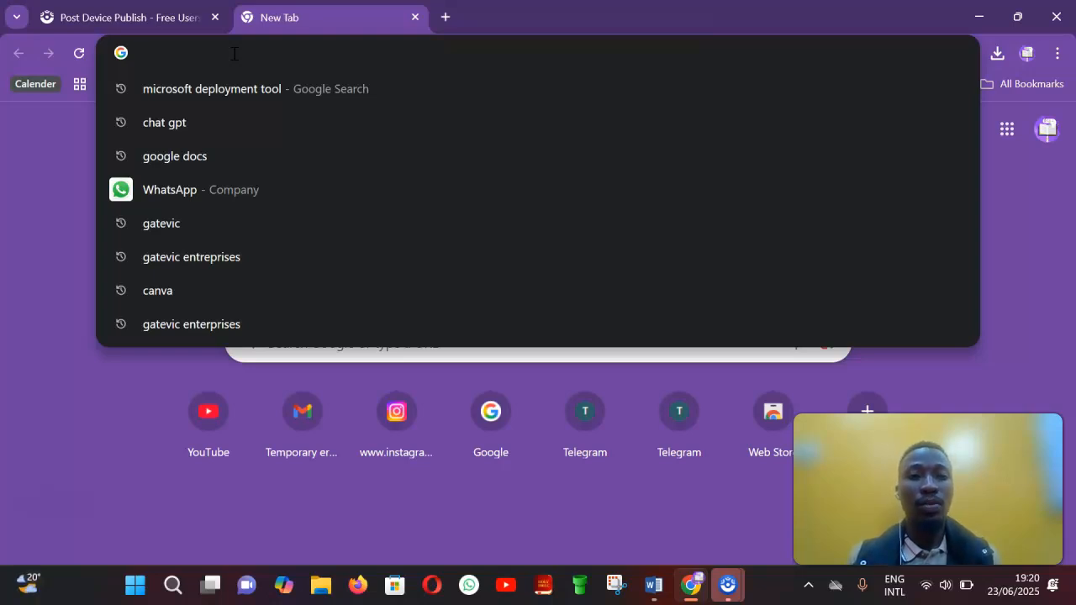
click(236, 87)
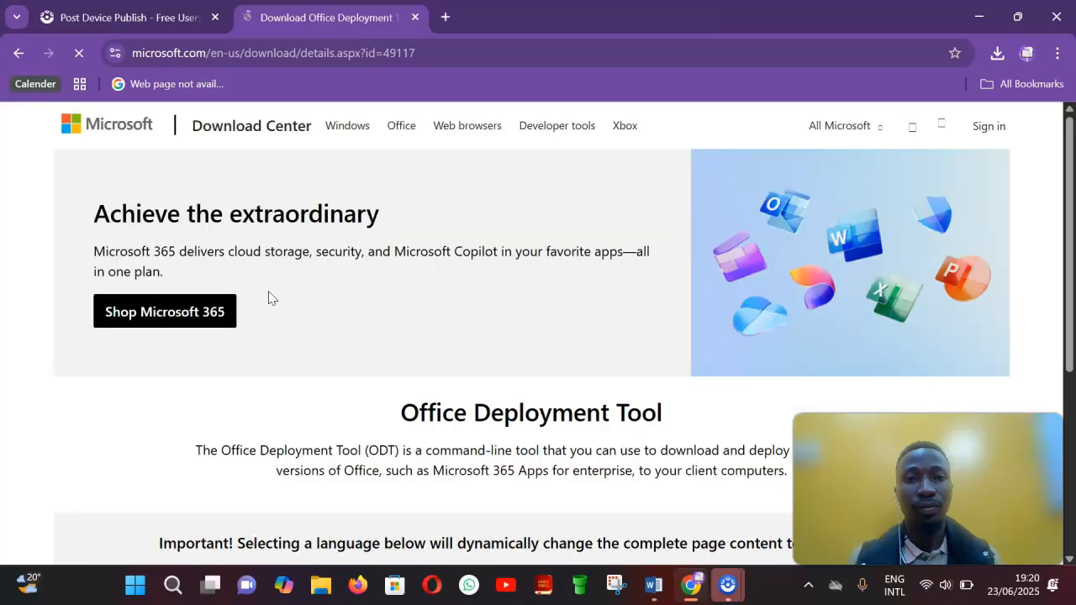
Step: Download the Office Deployment Tool with the language set to English
scroll(269, 297, down, 3)
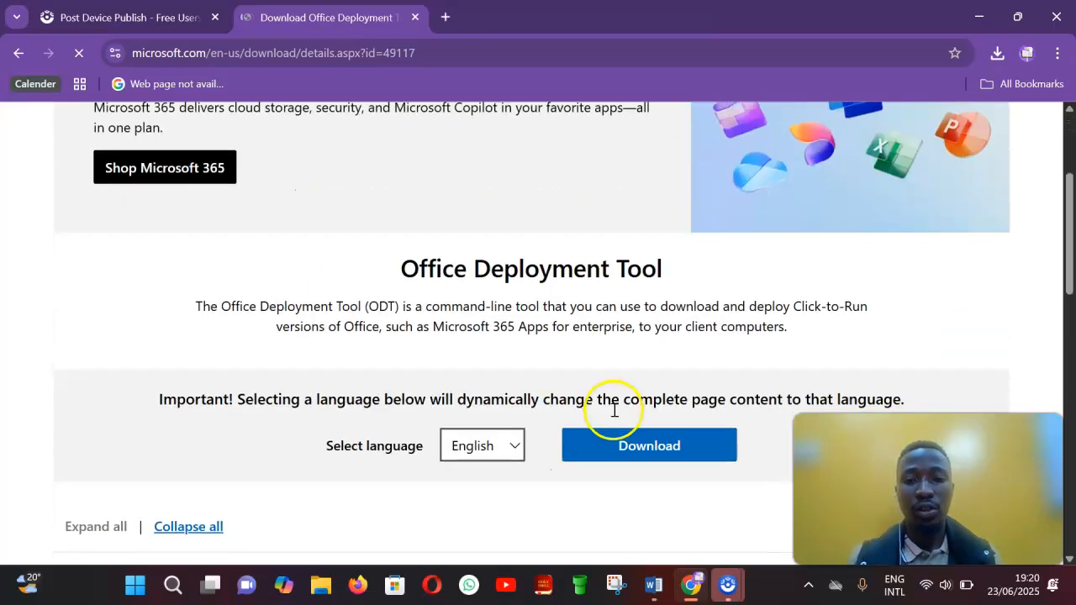
click(626, 454)
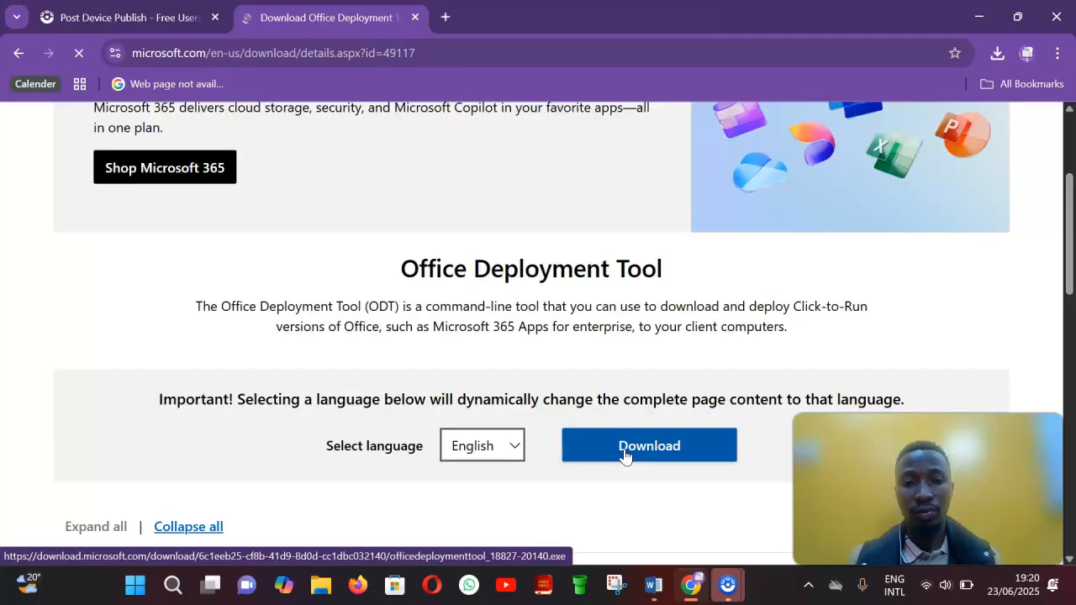
click(623, 452)
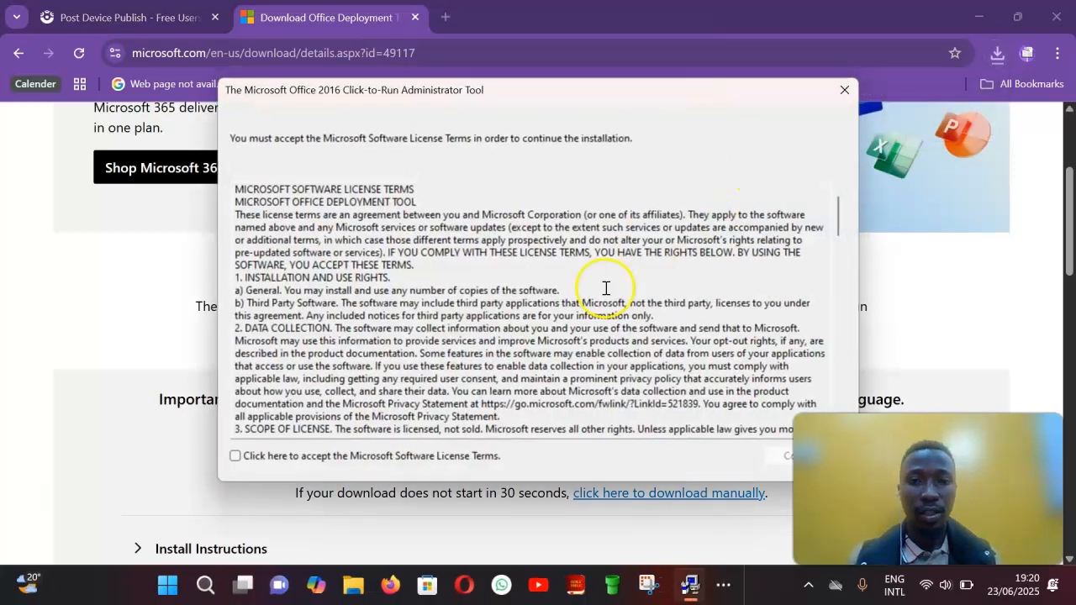
Step: Accept the Microsoft Software License Terms and continue the tool's installation
scroll(600, 290, down, 5)
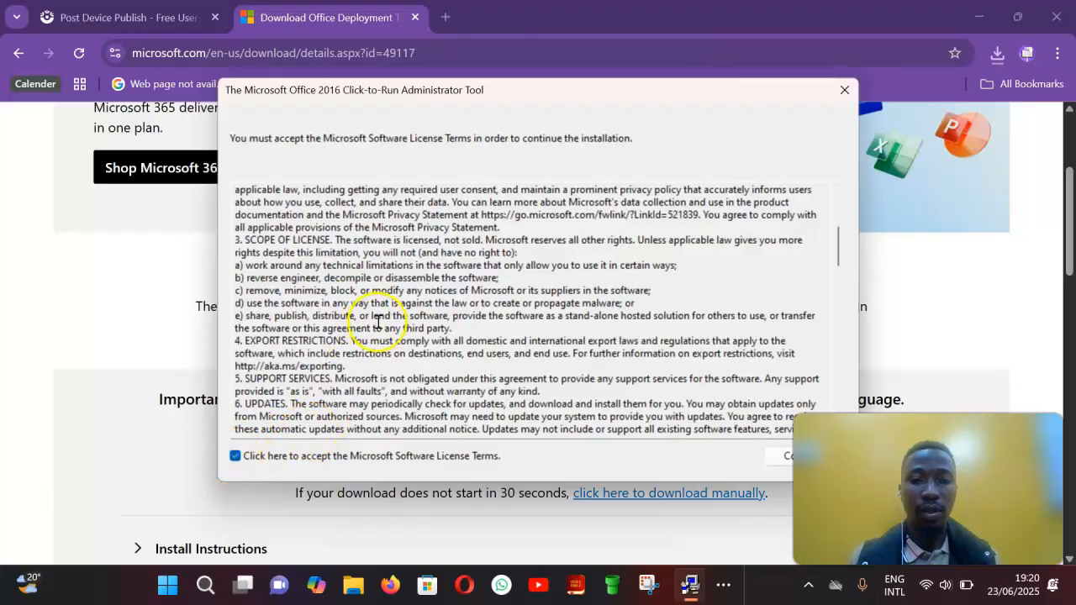
scroll(377, 322, down, 5)
scroll(377, 322, down, 5)
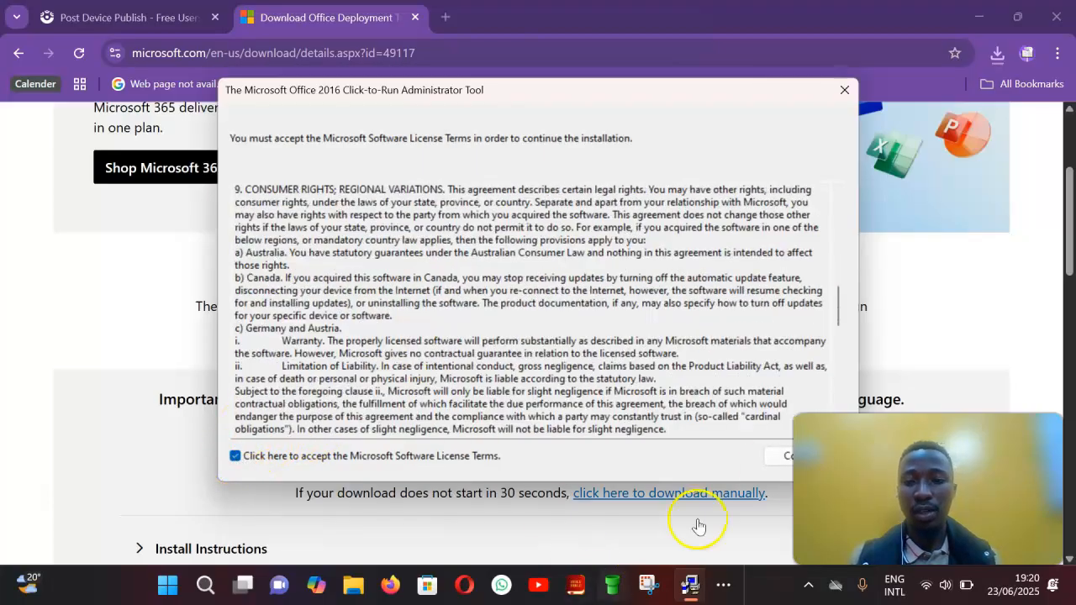
click(778, 464)
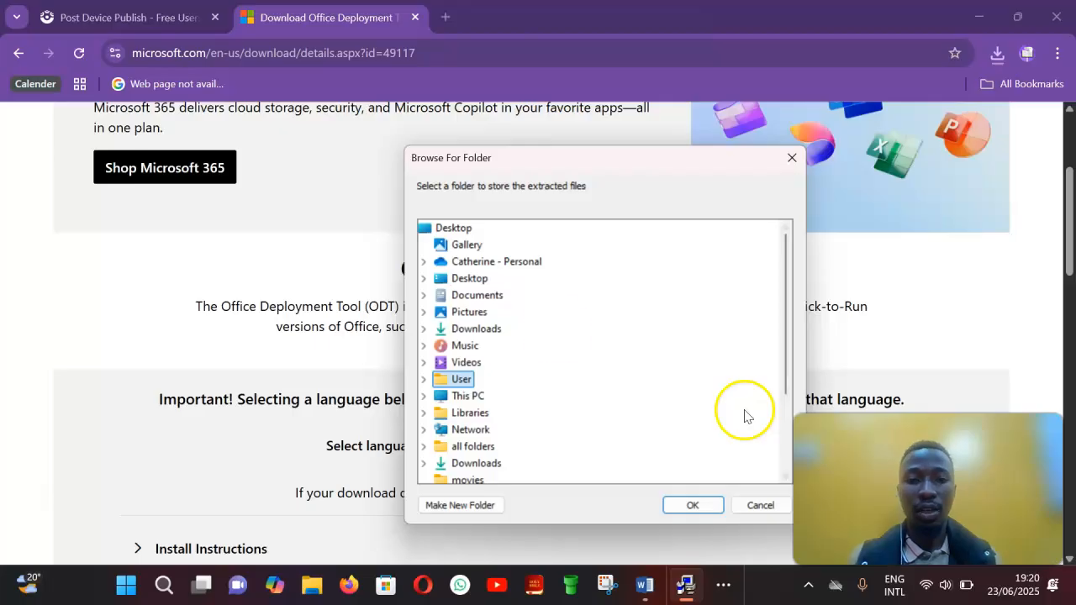
Step: Extract the tool's files into the office folder on the Desktop and close the completion message
double_click(466, 282)
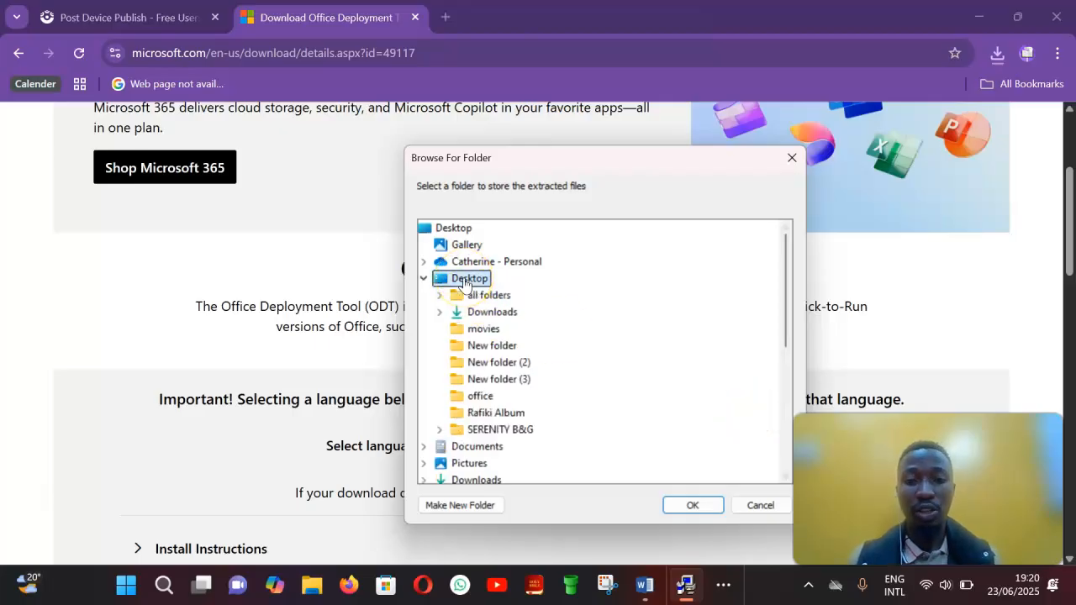
click(480, 396)
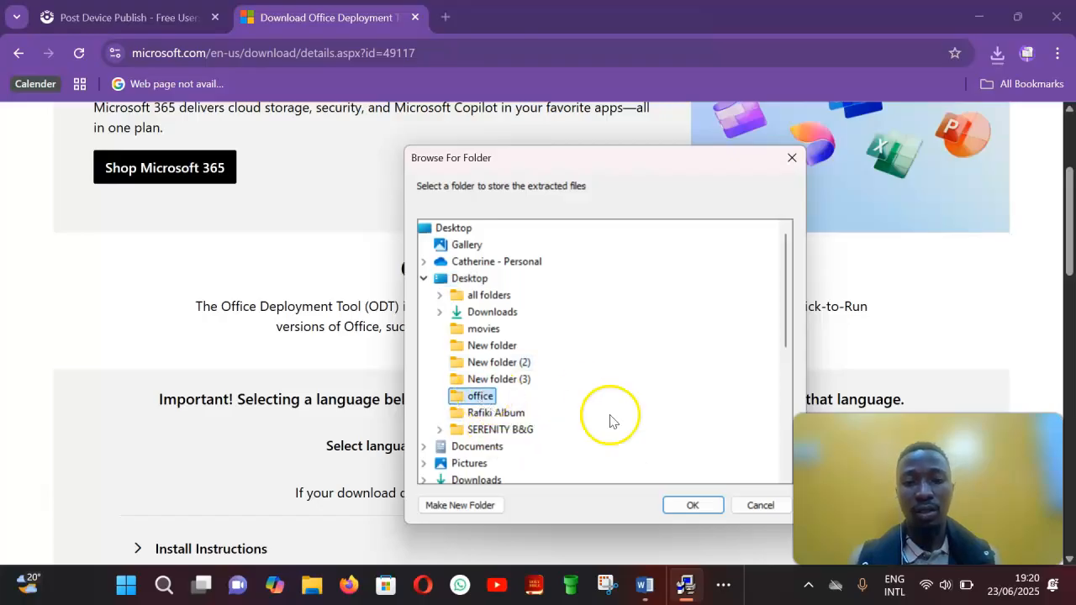
click(687, 505)
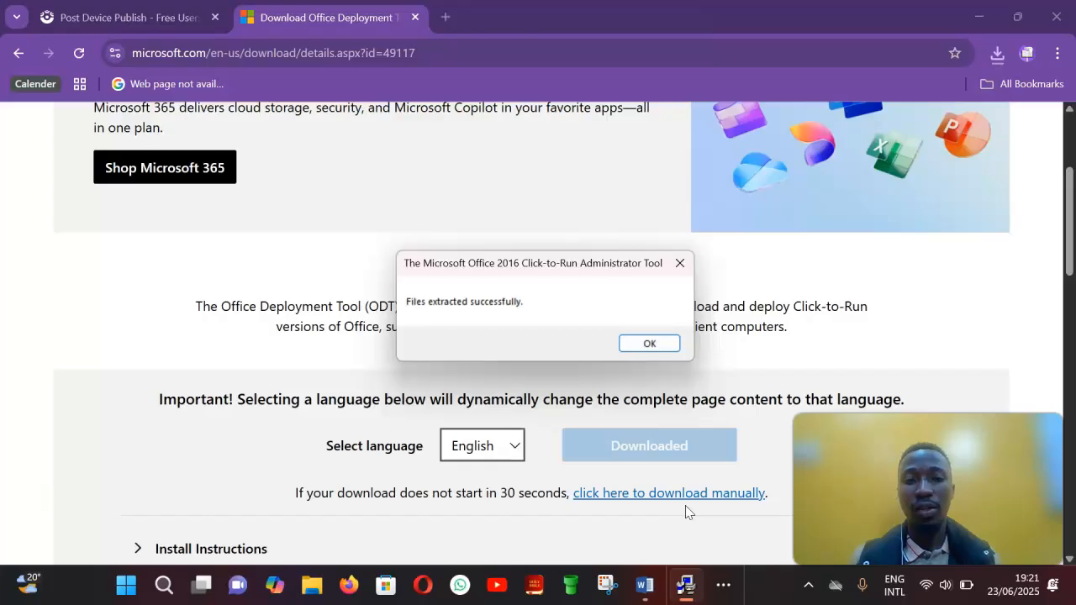
click(671, 345)
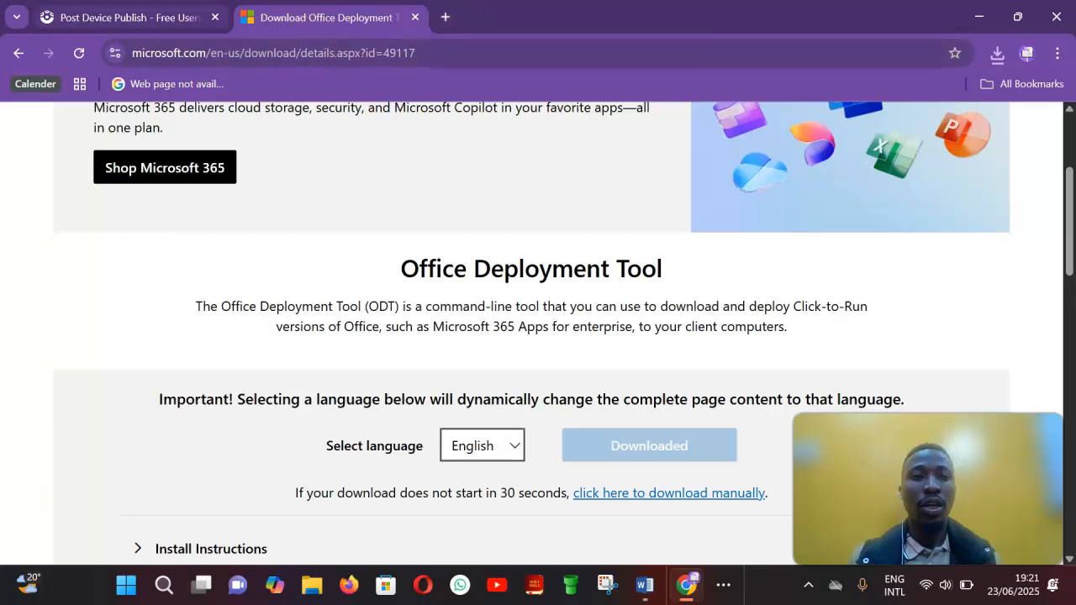
Step: Search the web for office customization tool and open the Office Customization Tool page
mouse_move(488, 8)
mouse_down()
mouse_move(543, 74)
mouse_move(473, 3)
mouse_up()
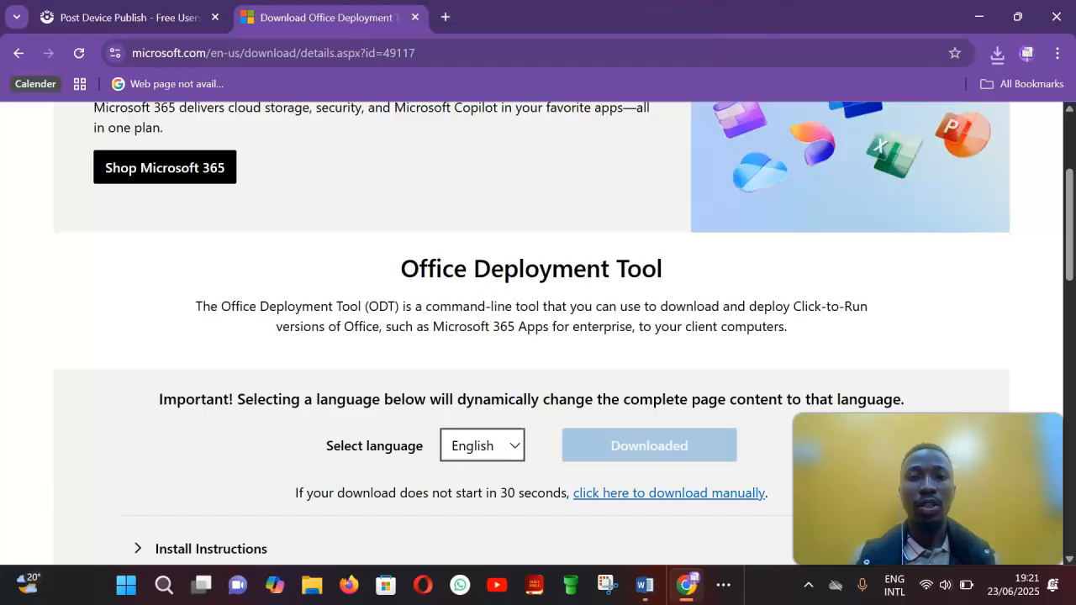
click(303, 41)
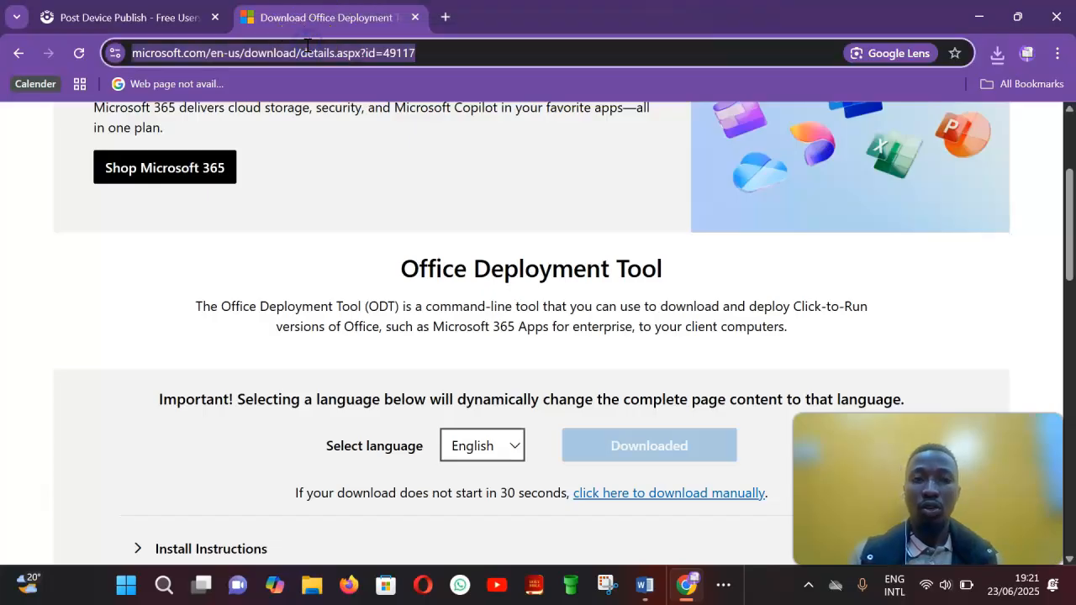
key(BackSpace)
text(off)
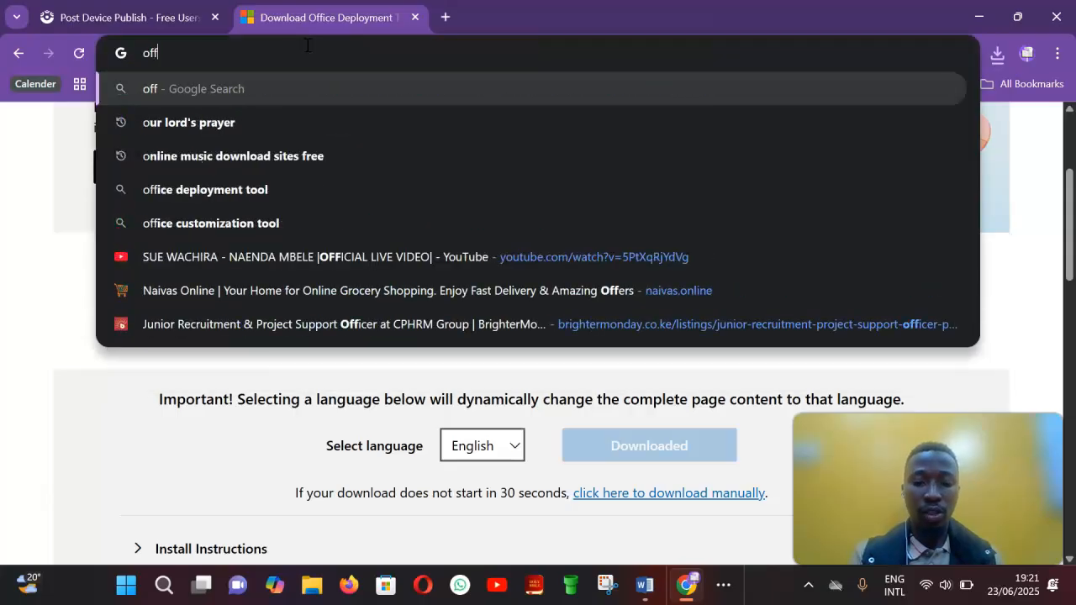
text(ice cu)
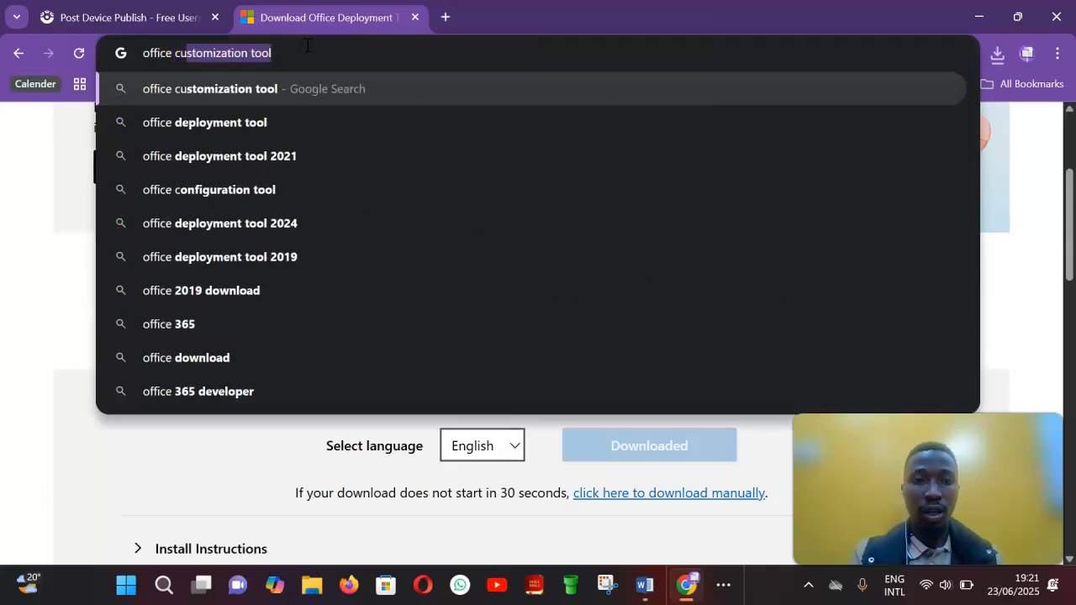
click(301, 98)
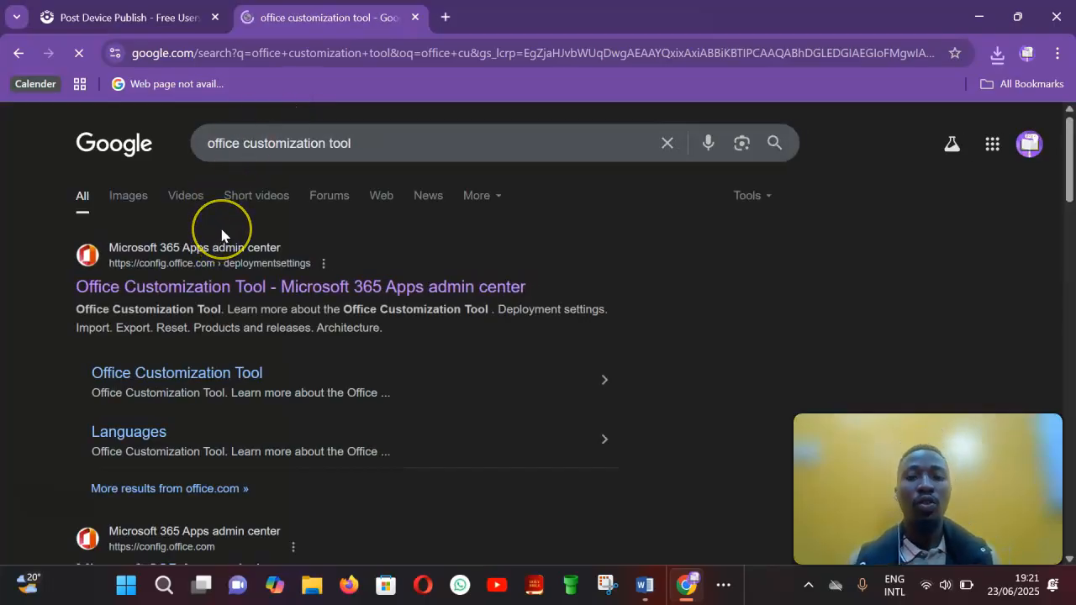
click(195, 291)
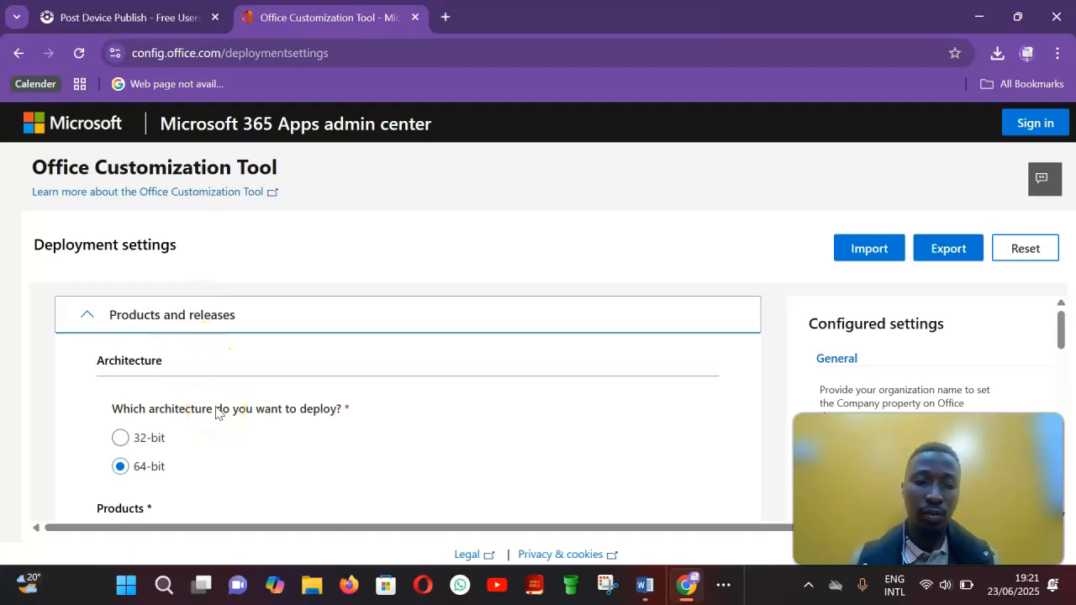
Step: Choose Office Professional Plus 2019 - Volume License as the Office suite to deploy
scroll(216, 412, down, 3)
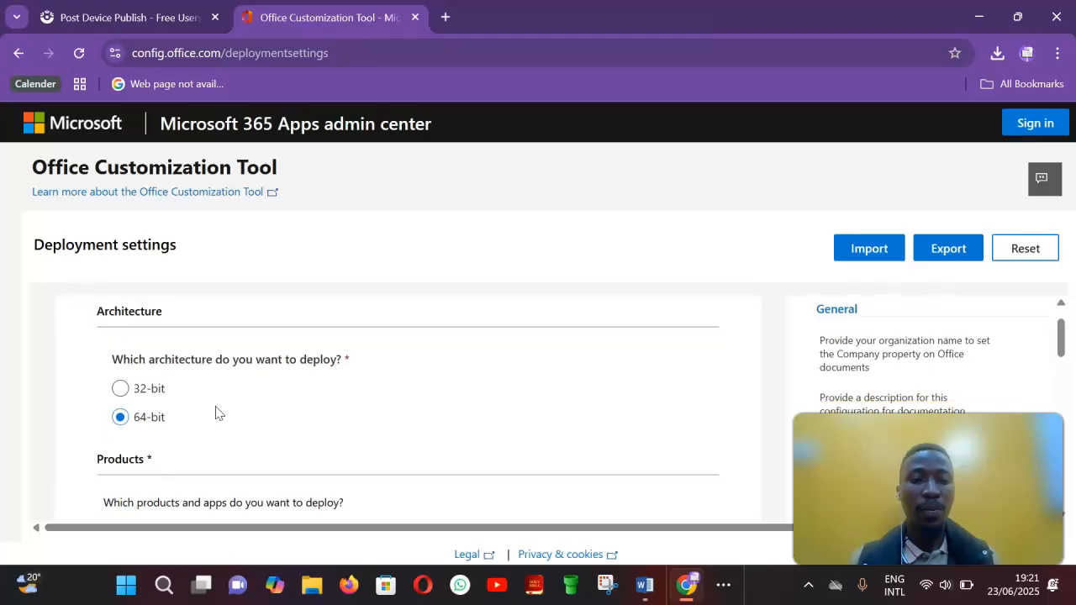
scroll(216, 412, down, 2)
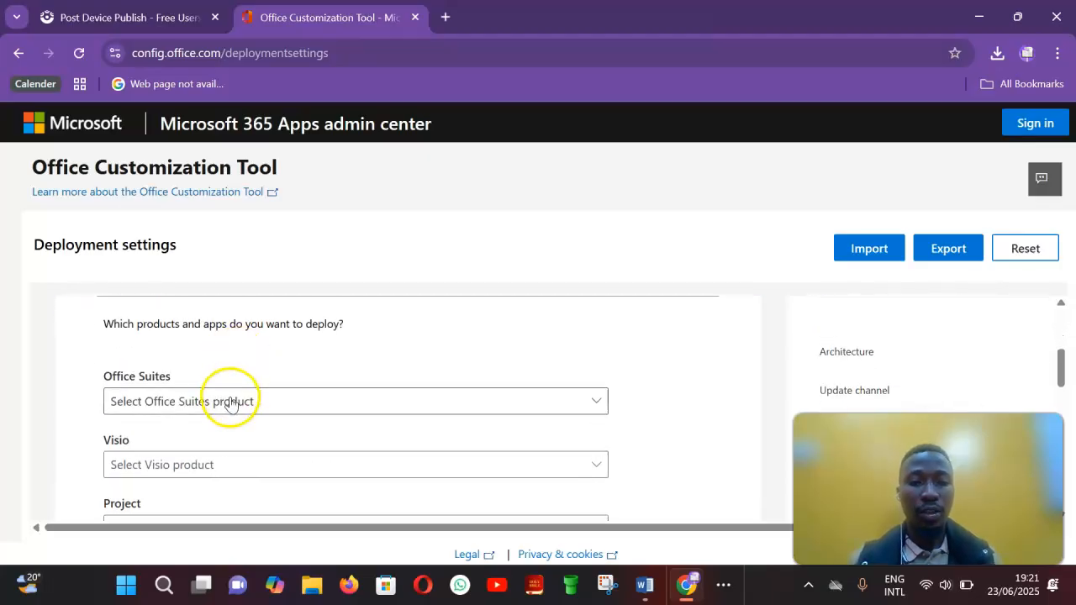
click(229, 401)
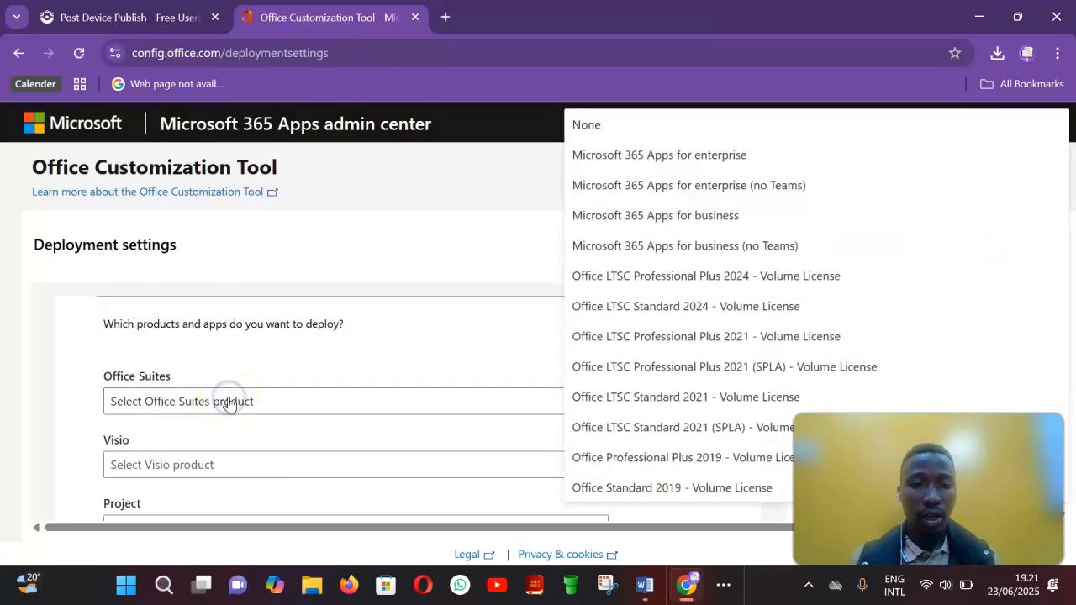
click(667, 459)
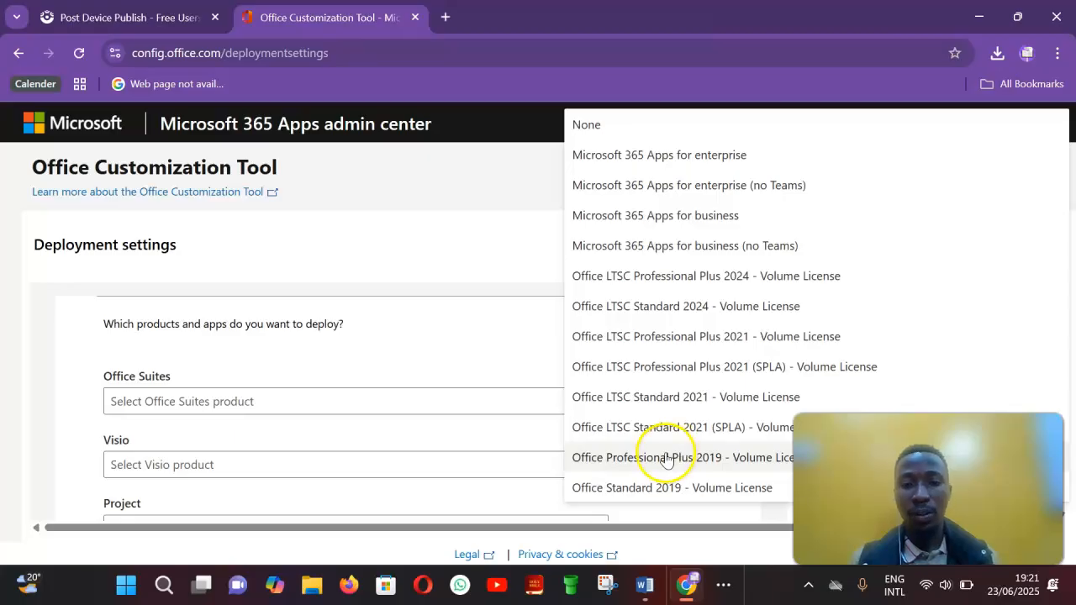
click(667, 459)
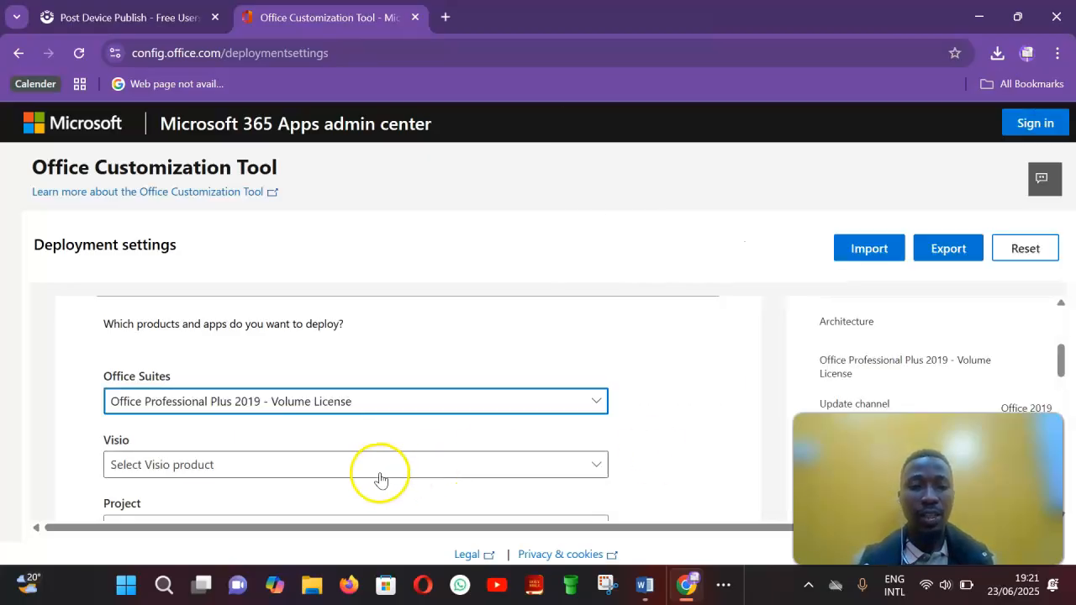
Step: Exclude OneNote, OneDrive Desktop and Outlook (classic) from the apps to be deployed
scroll(380, 479, down, 1)
scroll(380, 479, down, 2)
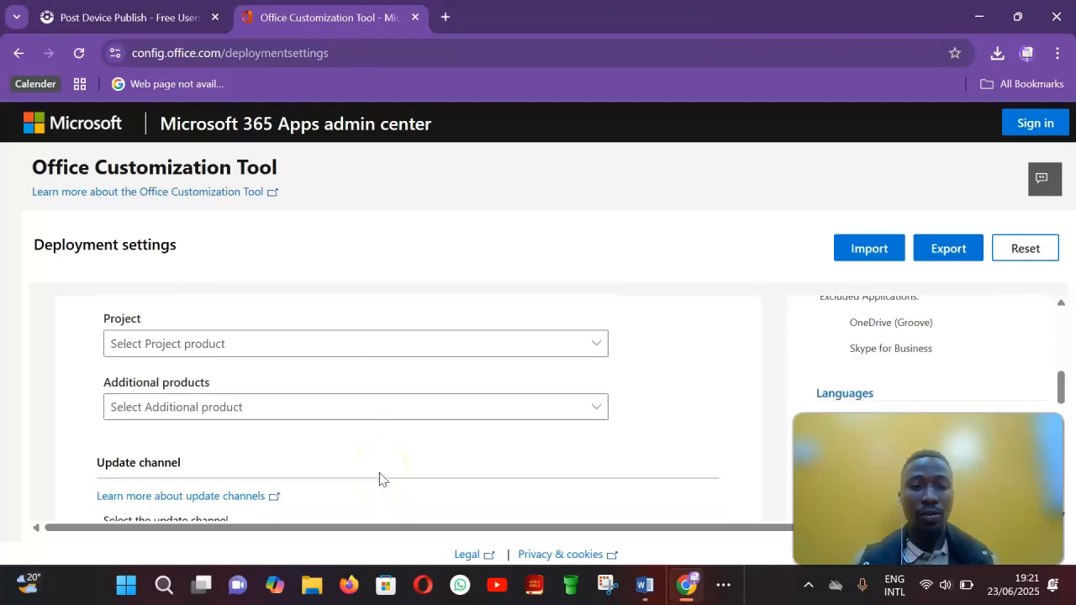
scroll(379, 479, down, 1)
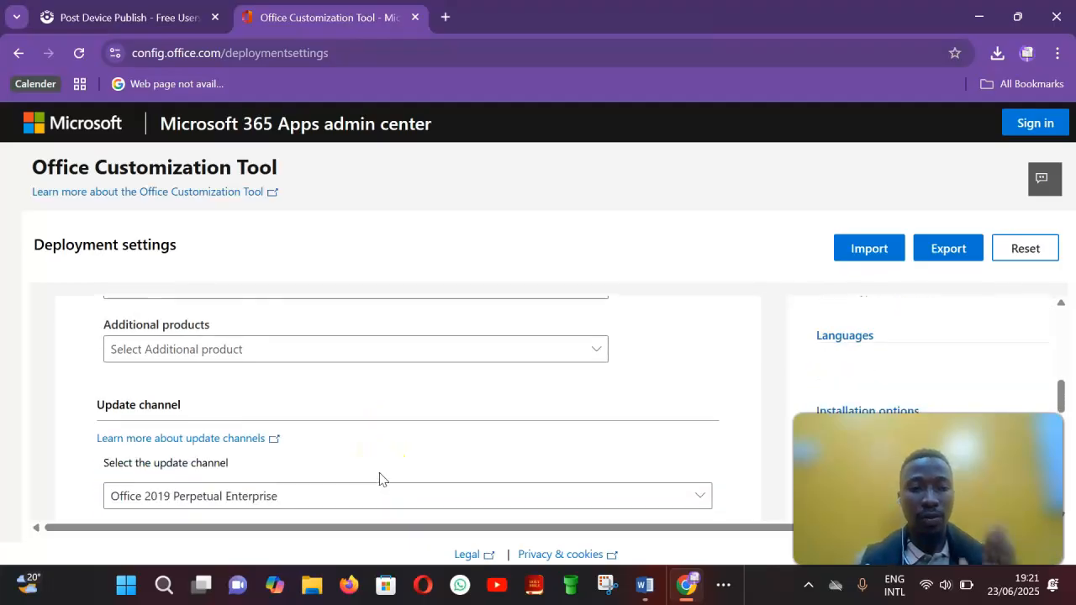
scroll(379, 479, down, 4)
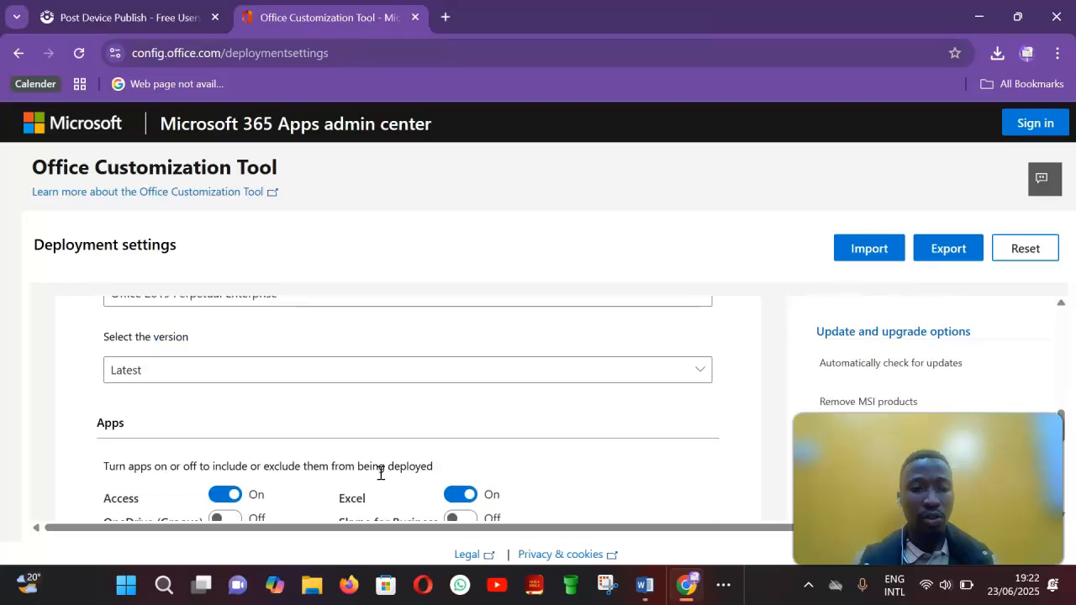
scroll(380, 479, down, 1)
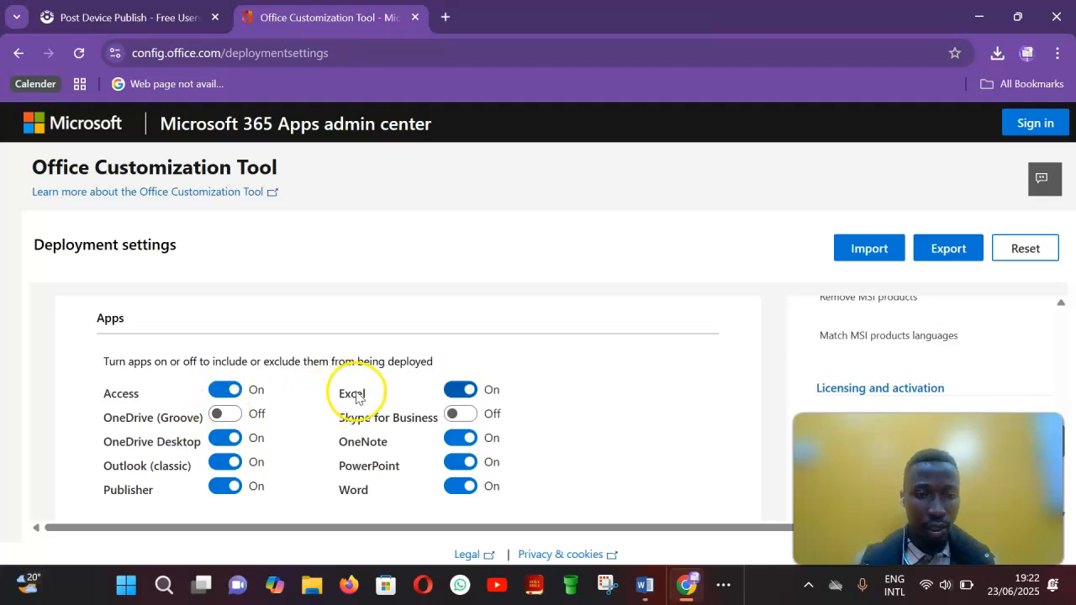
click(458, 437)
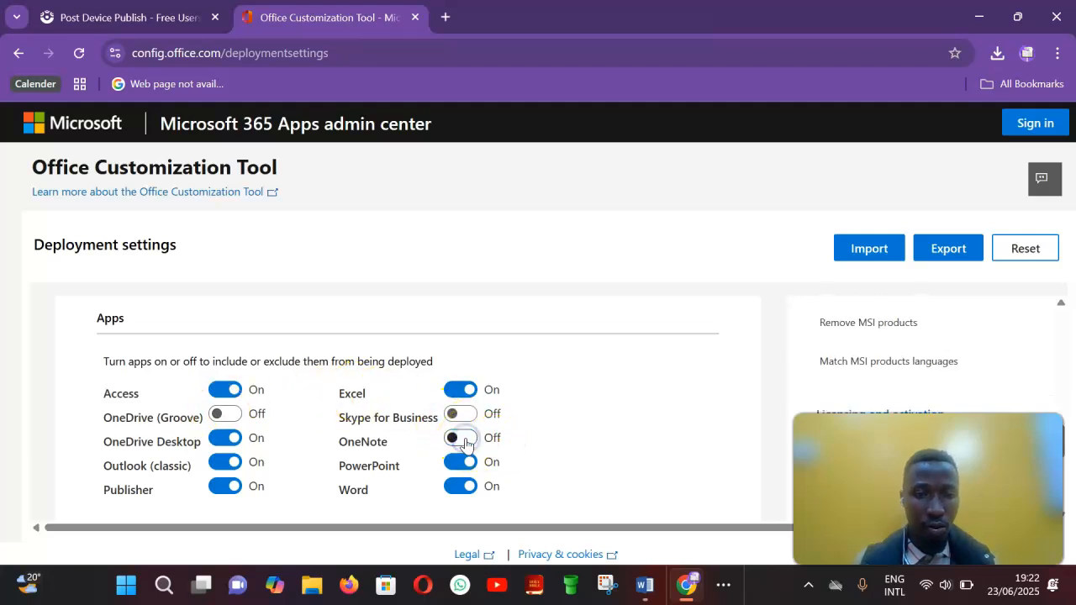
click(240, 439)
click(234, 463)
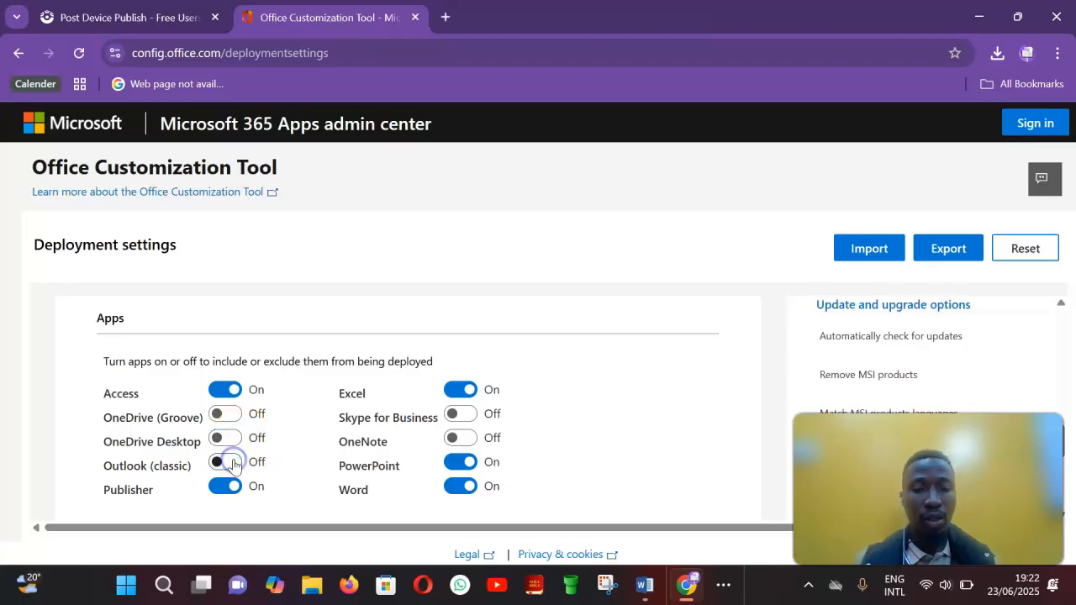
Step: Move on to the Language section and set the primary language to English (United States)
scroll(234, 463, down, 1)
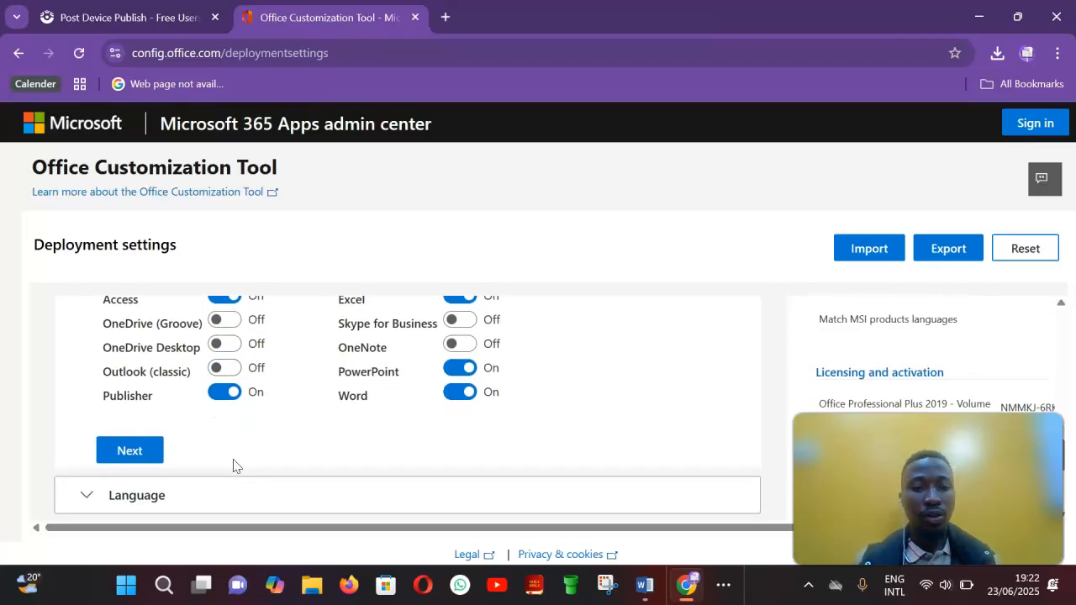
click(114, 444)
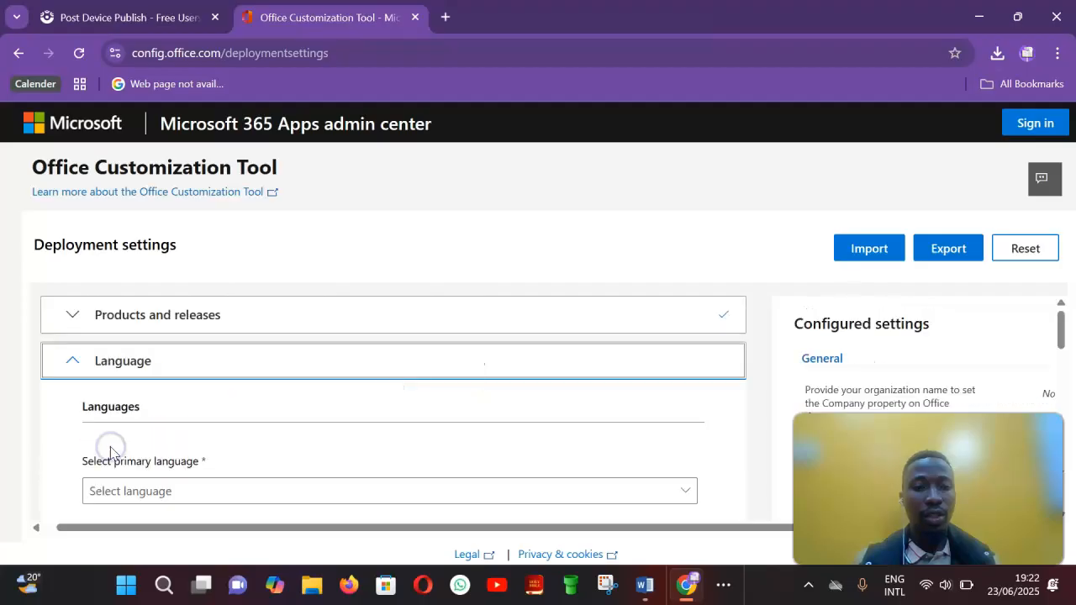
click(114, 418)
click(123, 429)
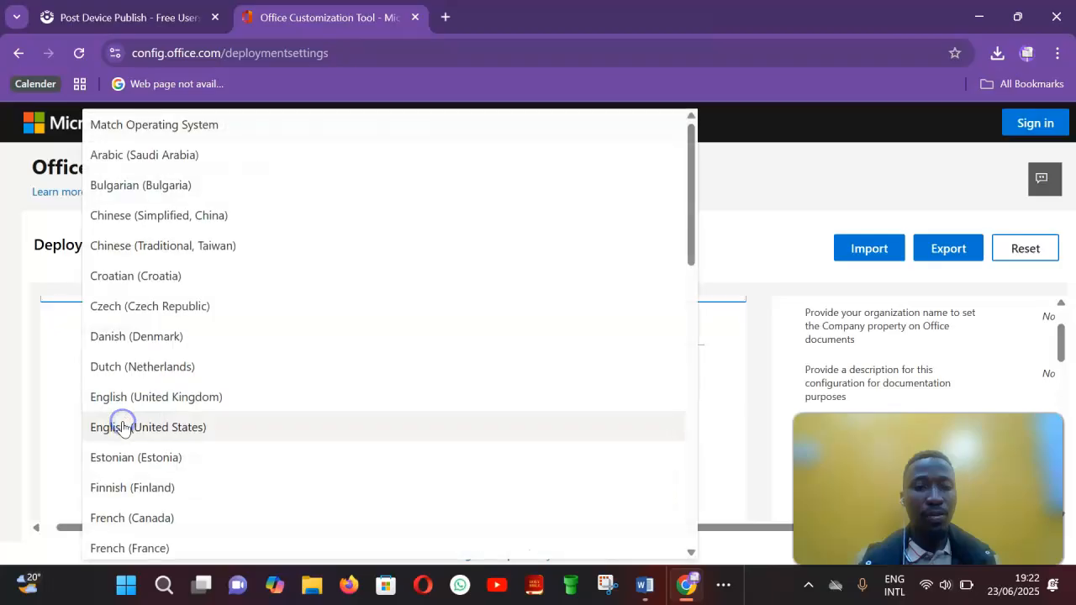
click(123, 427)
Step: Continue past the Language and Installation sections, keeping their default settings
scroll(122, 427, down, 3)
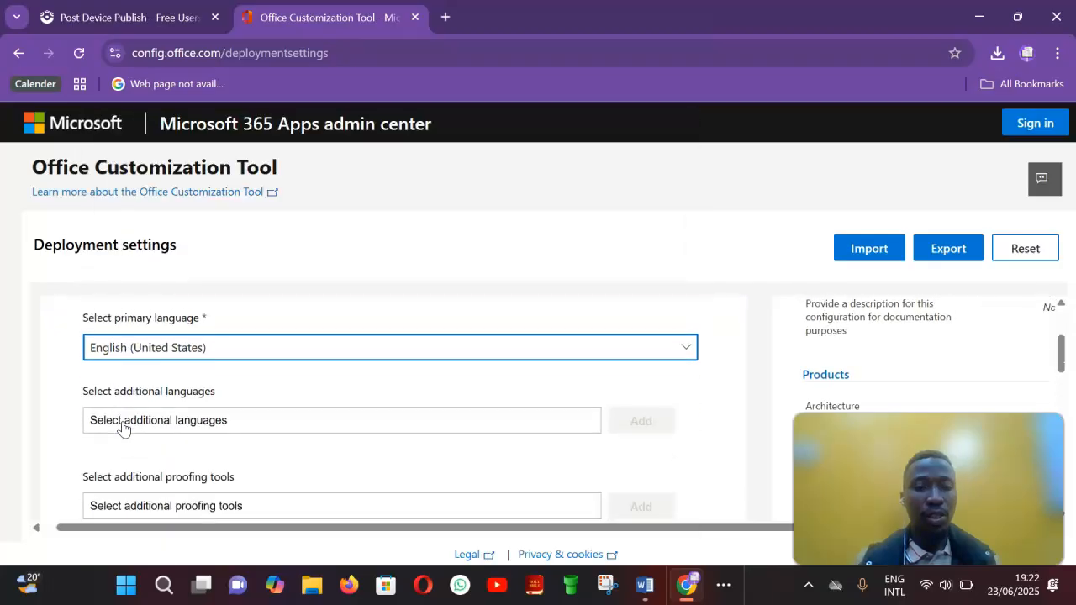
scroll(123, 427, down, 3)
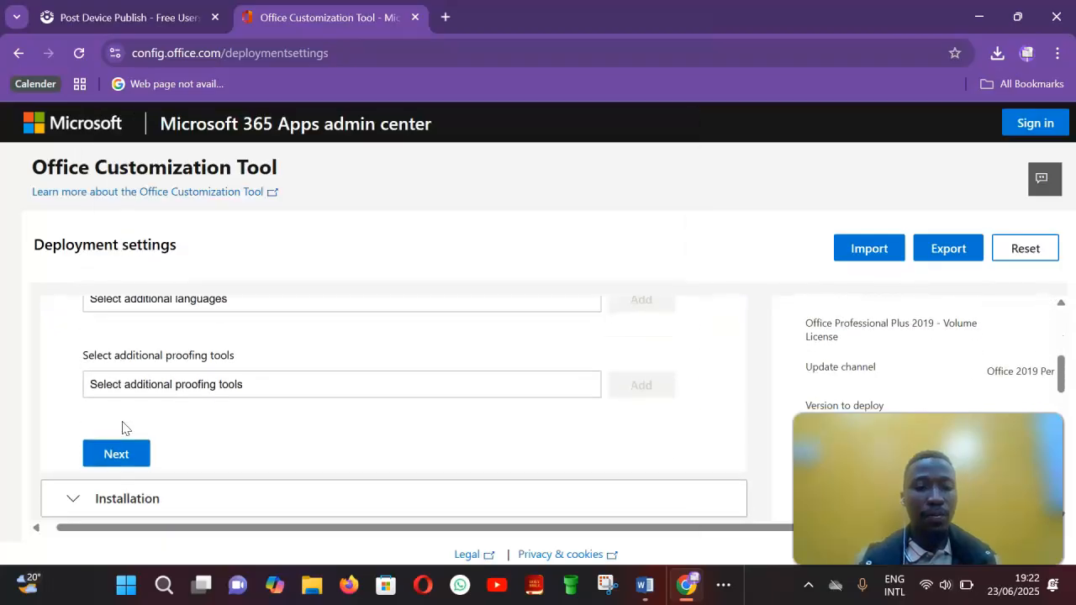
click(123, 402)
scroll(123, 402, down, 3)
scroll(124, 400, down, 5)
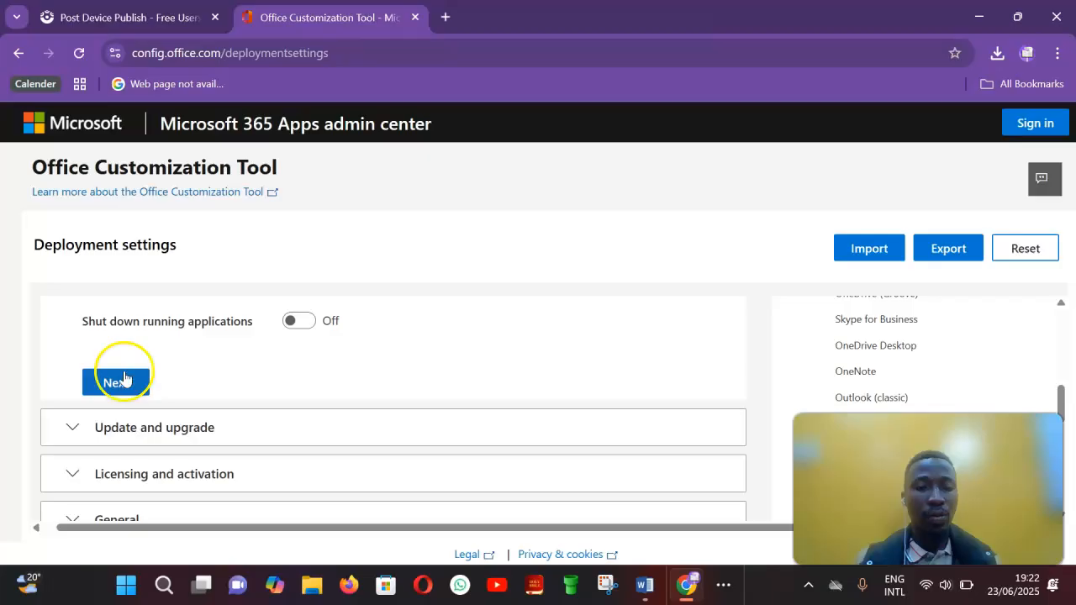
click(116, 382)
Step: Turn off uninstalling any MSI versions of Office, including Visio and Project
scroll(118, 384, down, 5)
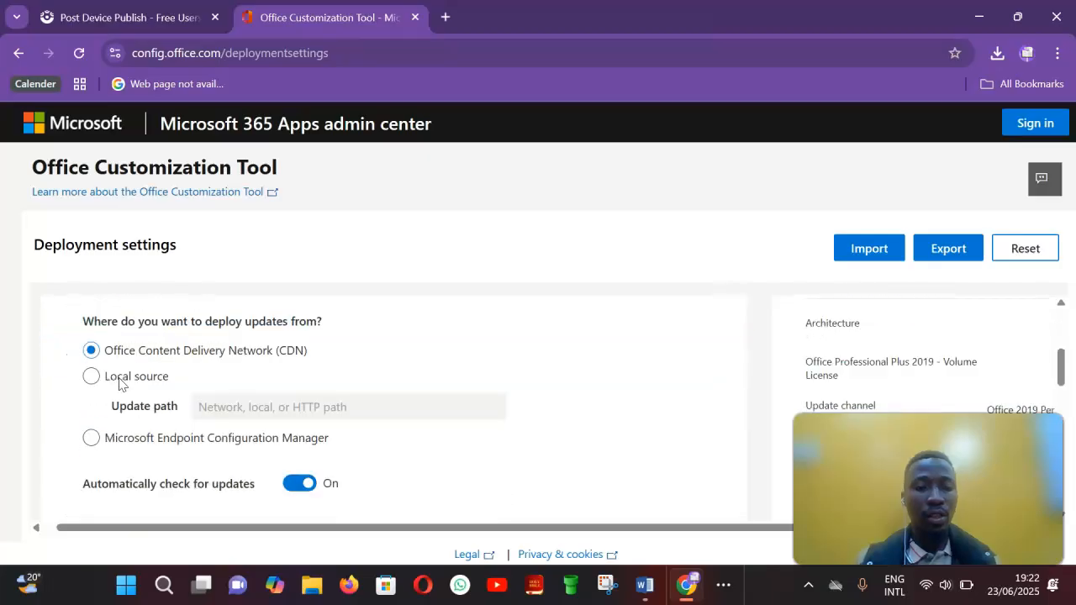
scroll(120, 380, down, 4)
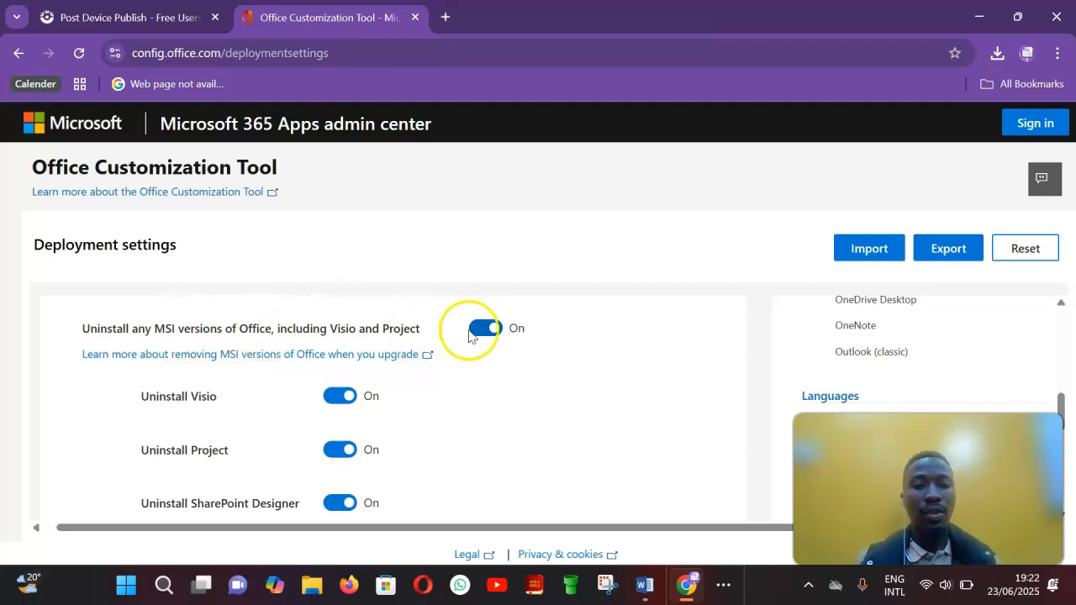
click(494, 328)
Step: Continue past the Update and upgrade and Licensing and activation sections
scroll(500, 335, down, 1)
scroll(498, 335, down, 3)
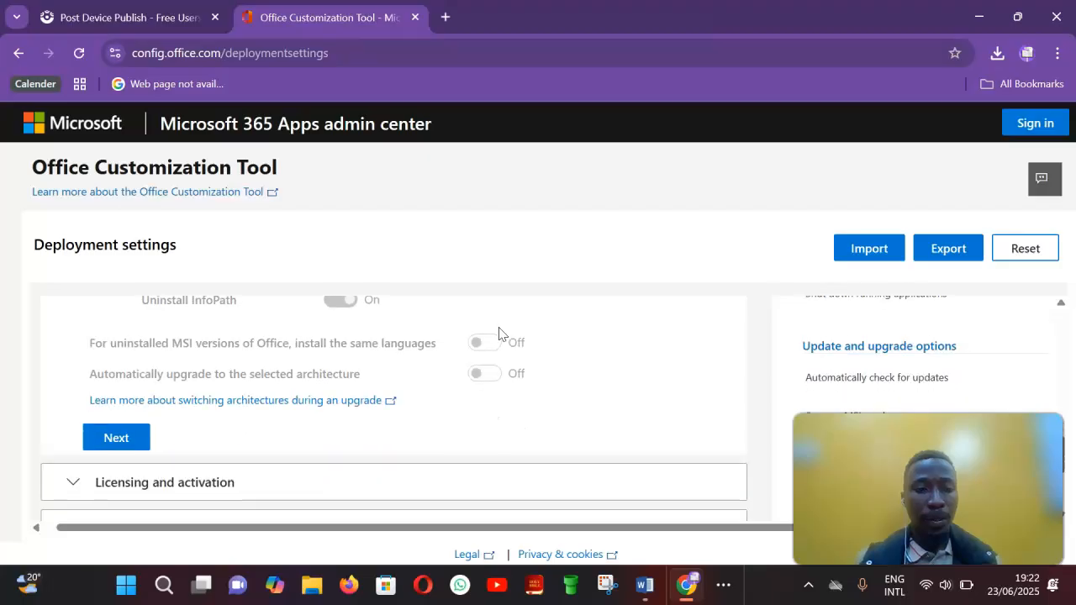
click(116, 406)
scroll(122, 416, down, 5)
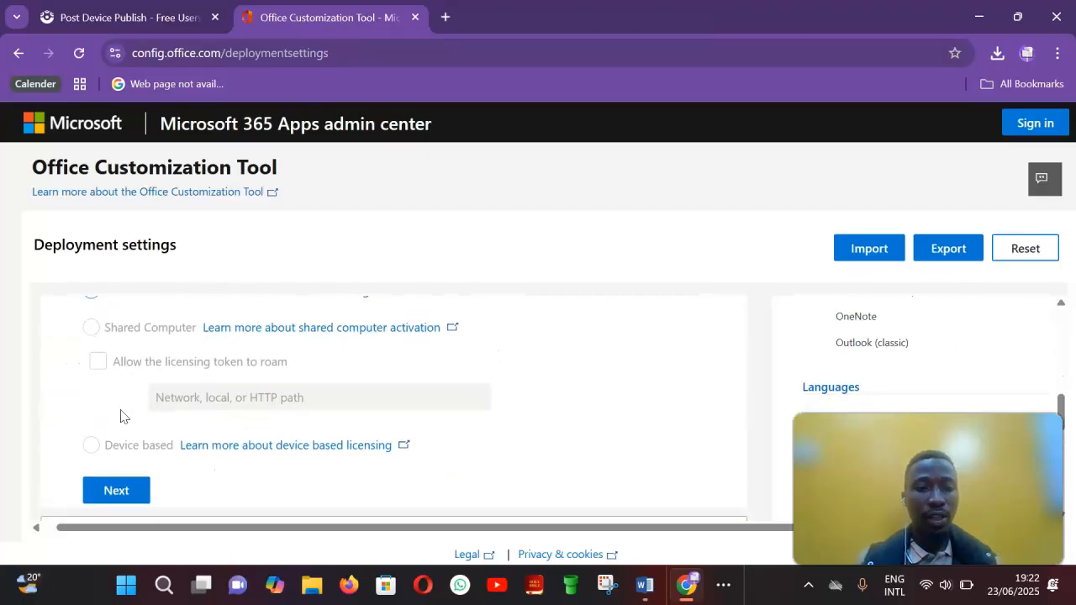
scroll(124, 416, down, 2)
click(122, 416)
click(122, 414)
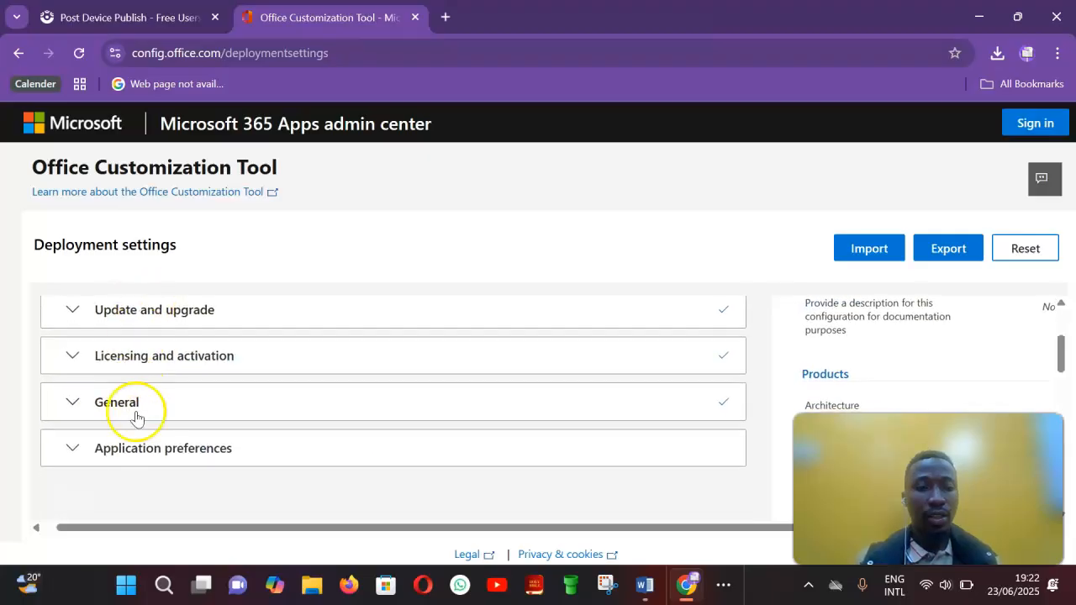
Step: Review the configured settings summary and the Update and upgrade section again before continuing
scroll(139, 433, down, 1)
scroll(139, 433, up, 3)
scroll(139, 432, right, 1)
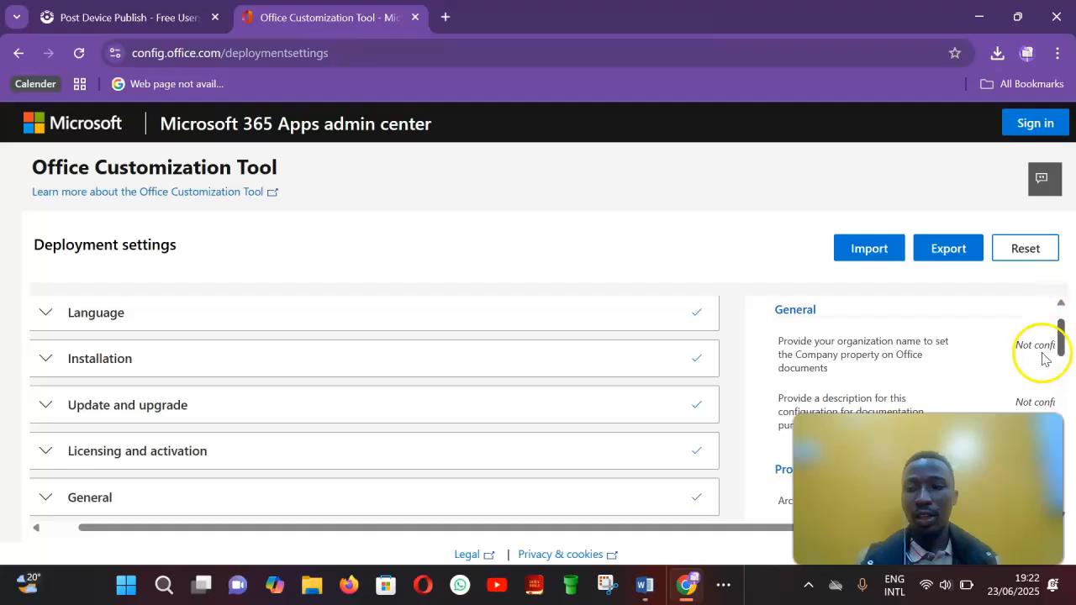
drag(1064, 336, 1033, 334)
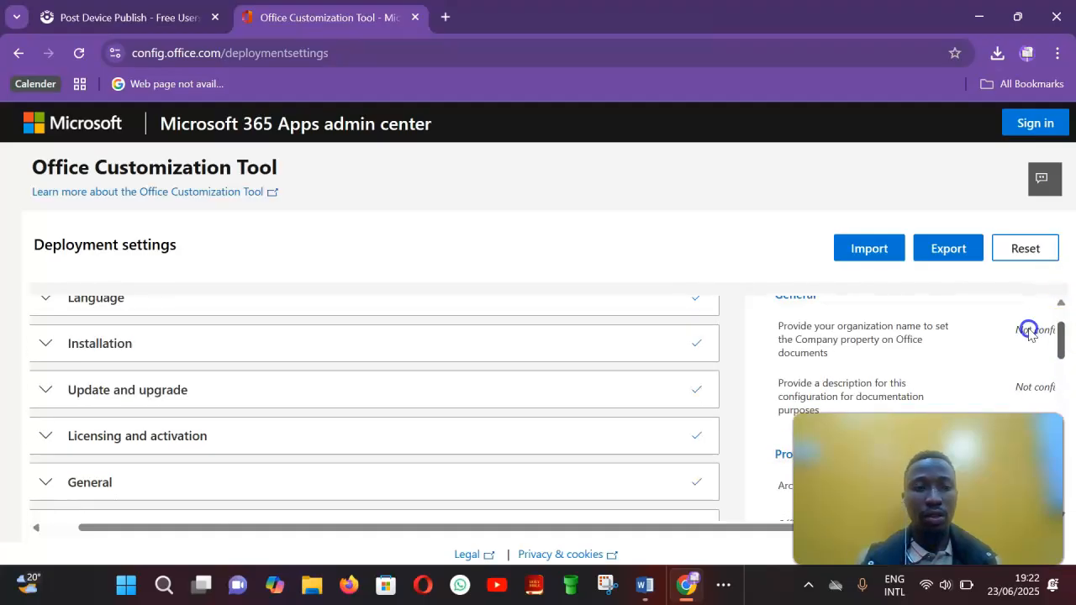
click(351, 425)
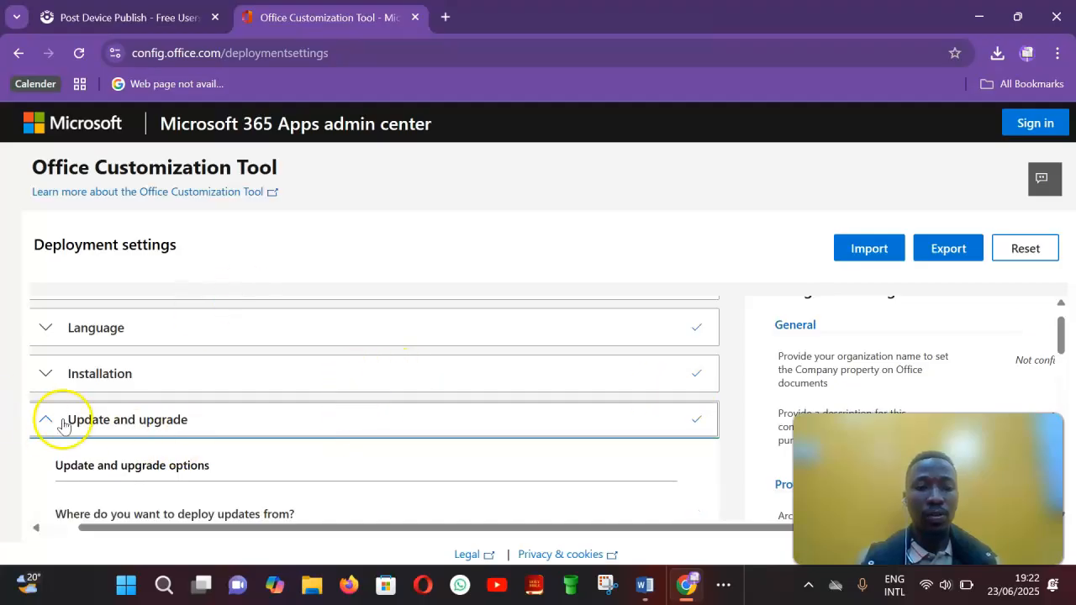
scroll(201, 397, down, 1)
scroll(199, 399, down, 6)
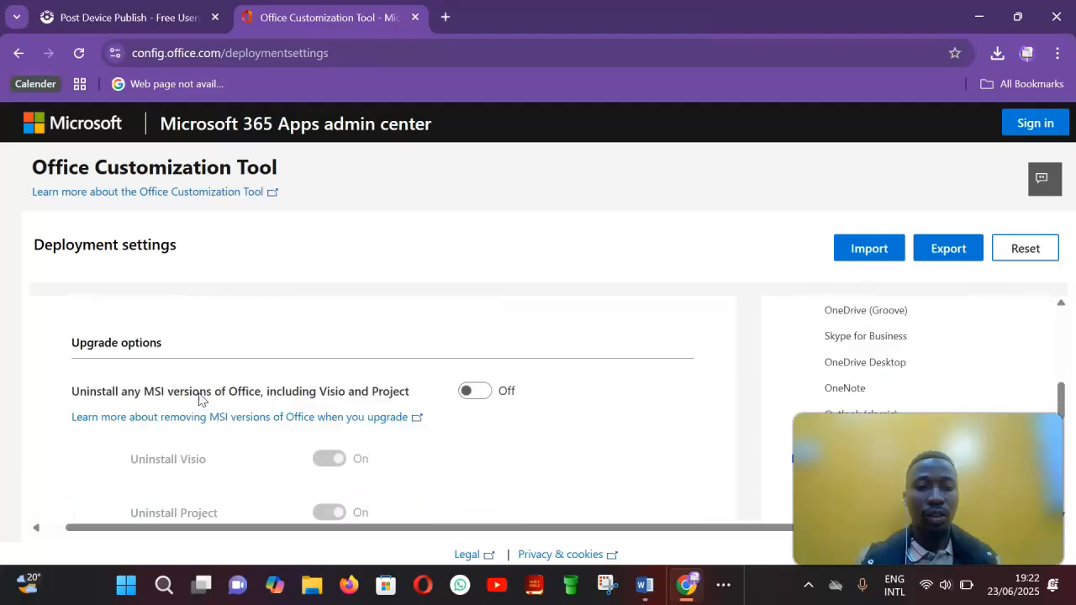
scroll(199, 399, down, 1)
click(104, 458)
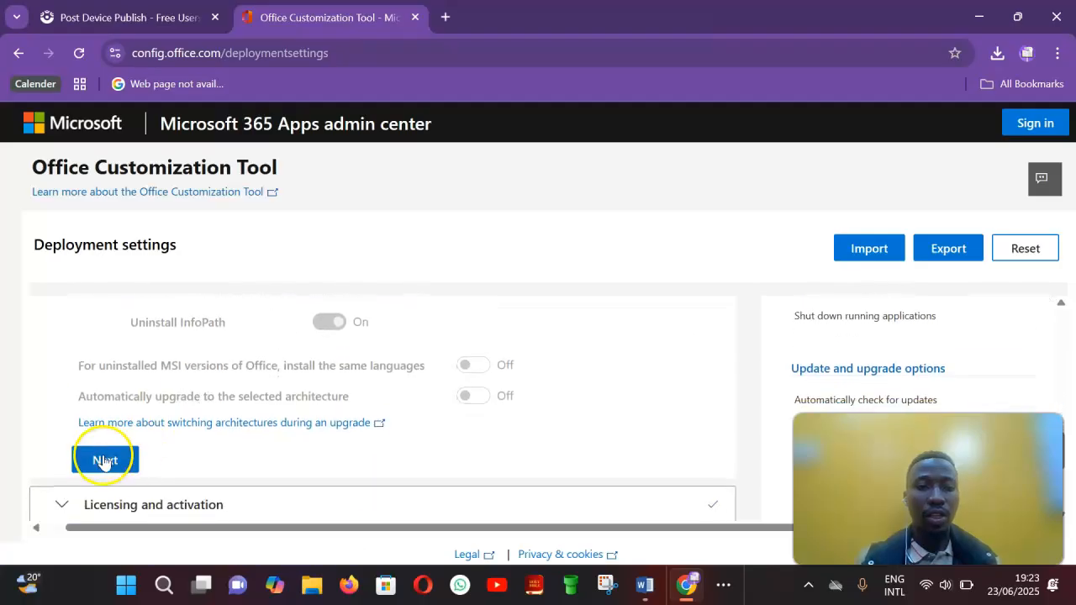
Step: Keep User based activation and continue through the Licensing and activation and General sections
scroll(103, 461, down, 4)
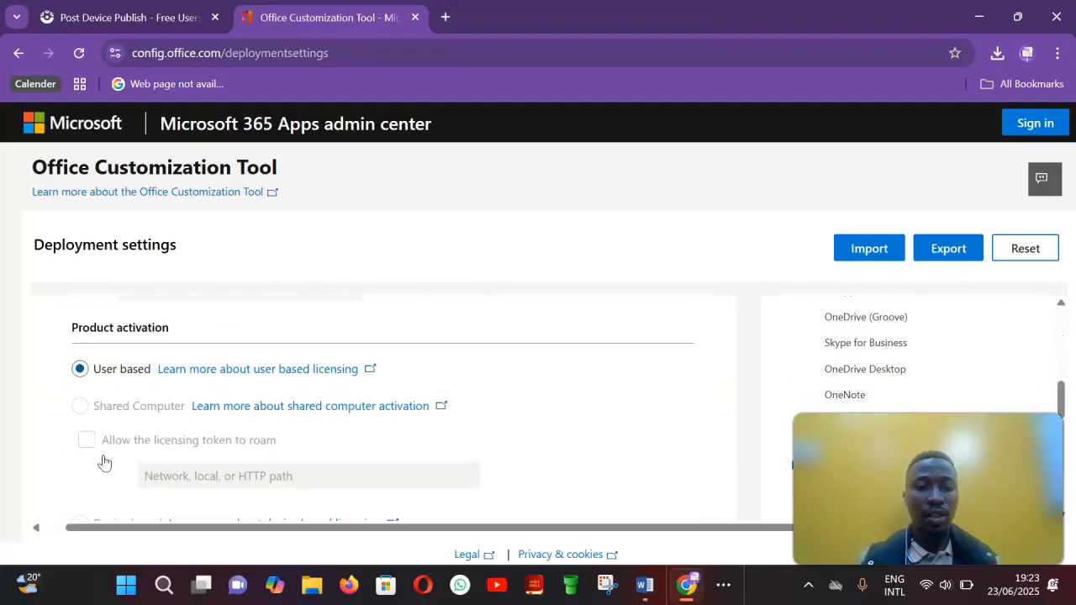
click(109, 370)
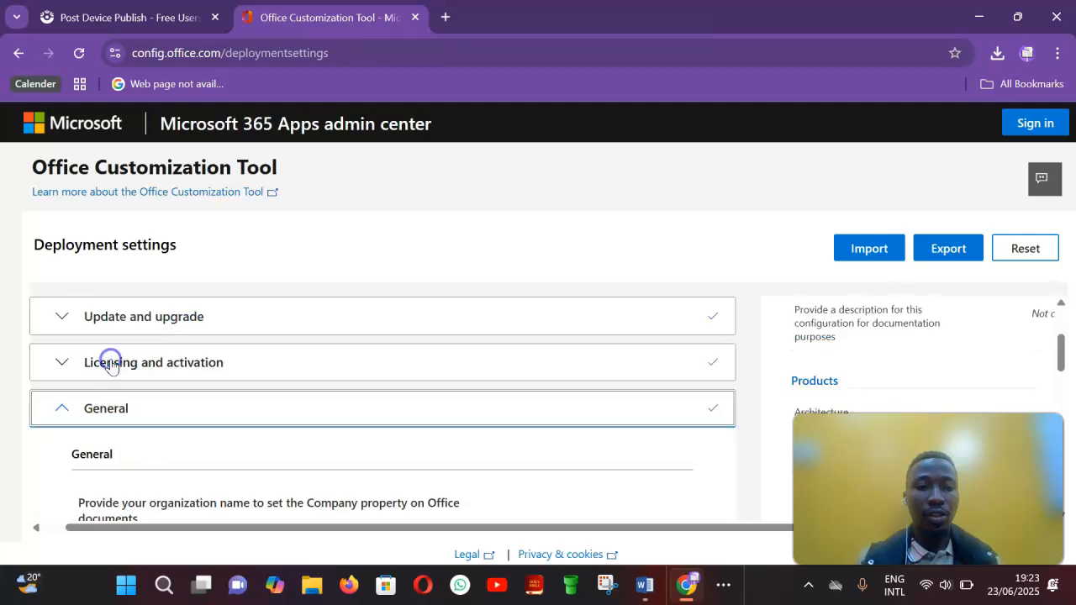
scroll(118, 451, down, 5)
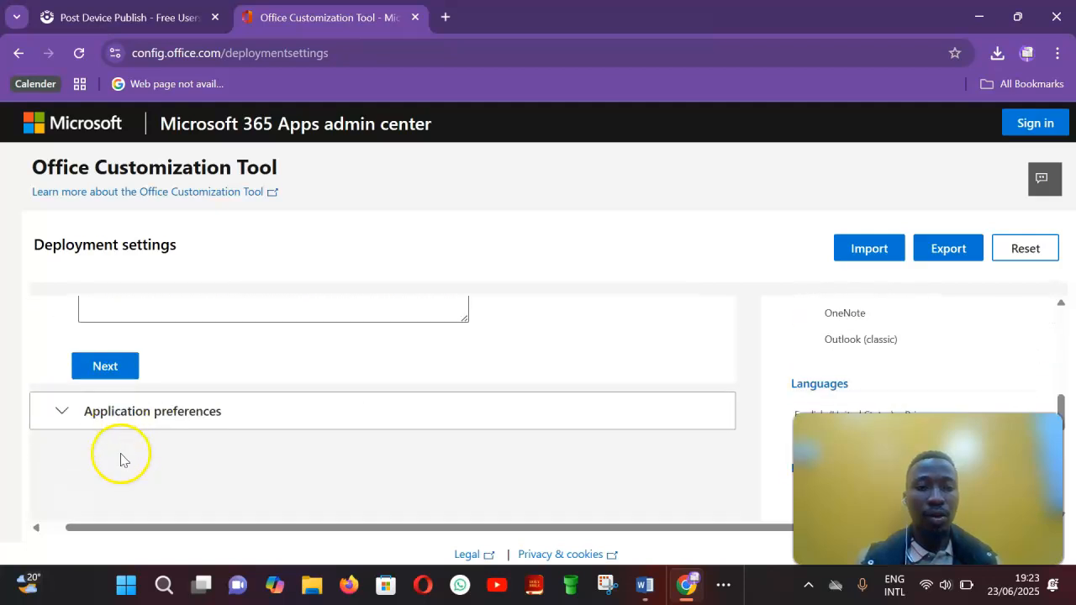
click(107, 350)
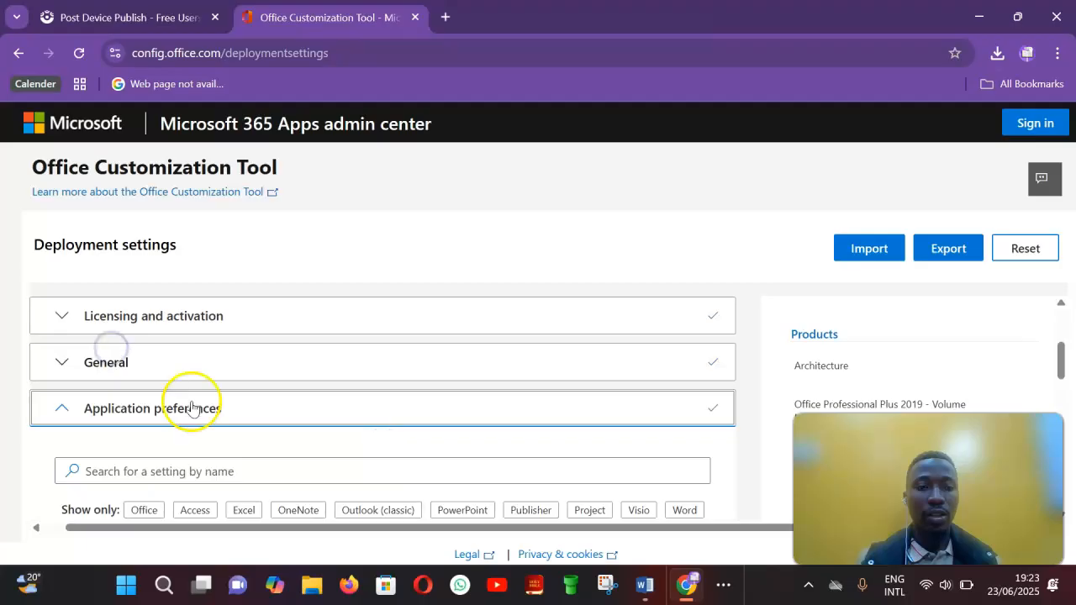
Step: Finish the Application preferences section without changing any settings
scroll(195, 409, down, 3)
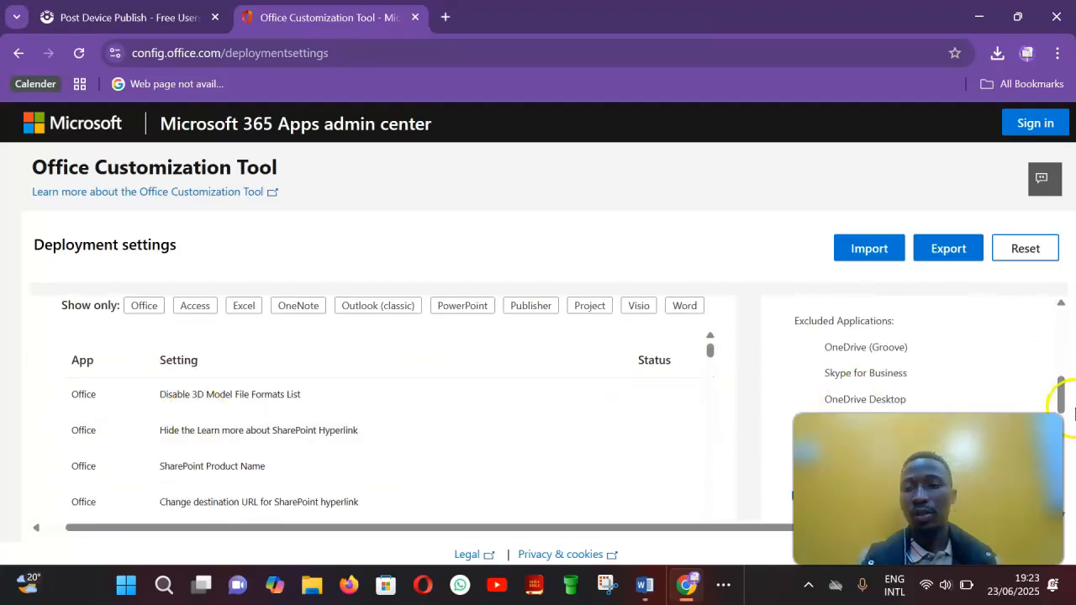
drag(1061, 386, 1061, 489)
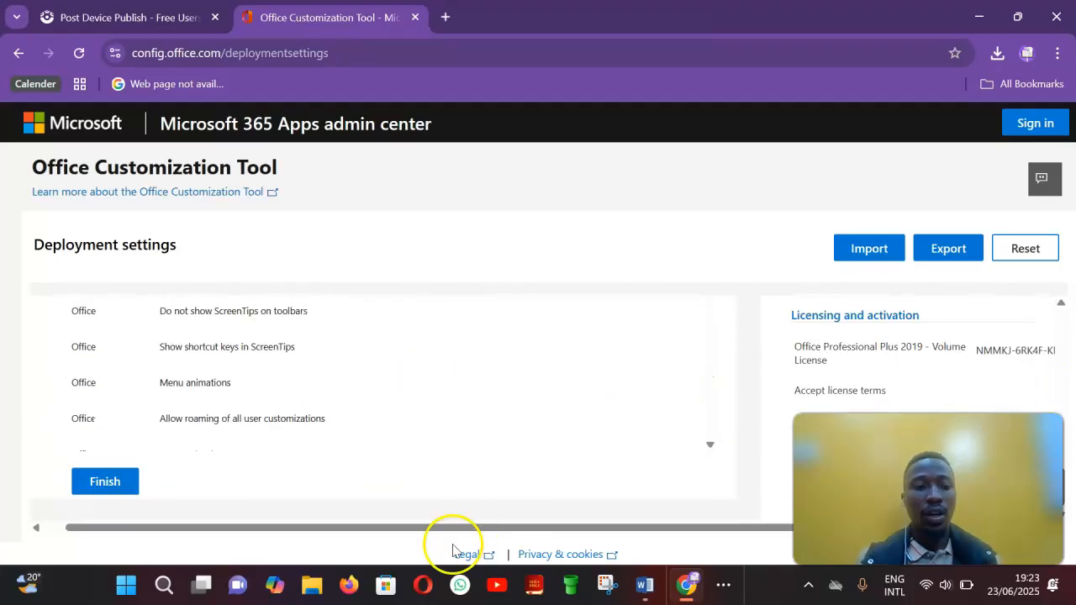
click(112, 492)
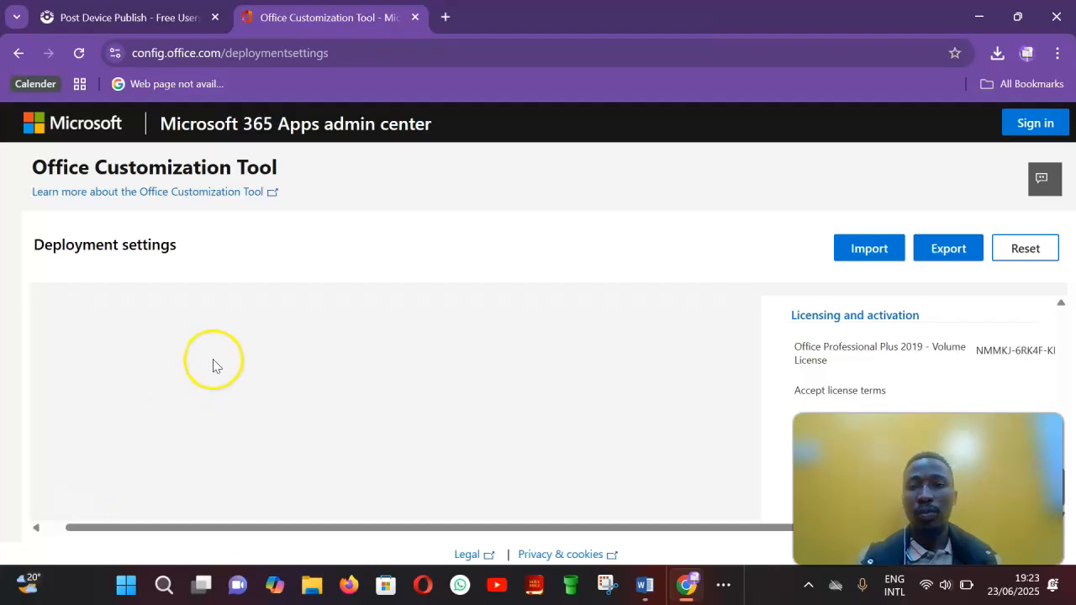
Step: Start exporting the configuration and set the default file format to Office Open XML formats
drag(925, 402, 736, 402)
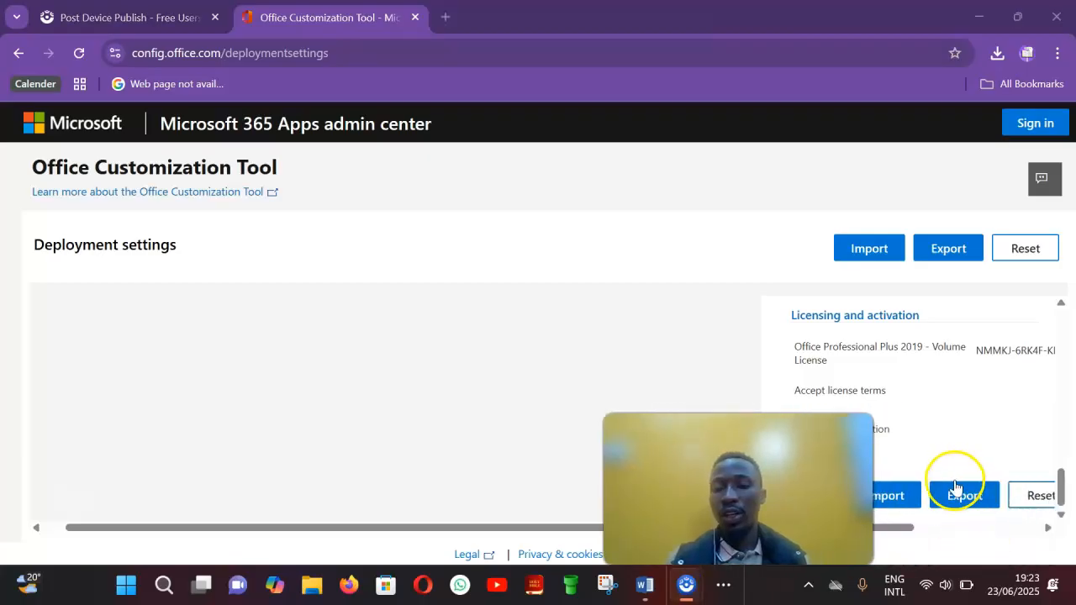
click(973, 497)
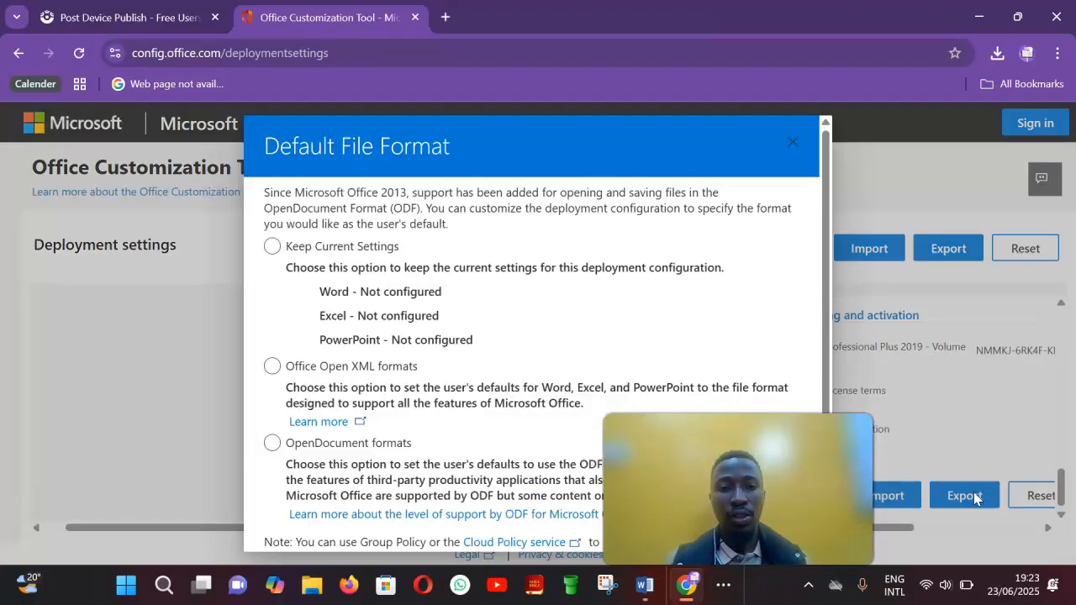
click(271, 367)
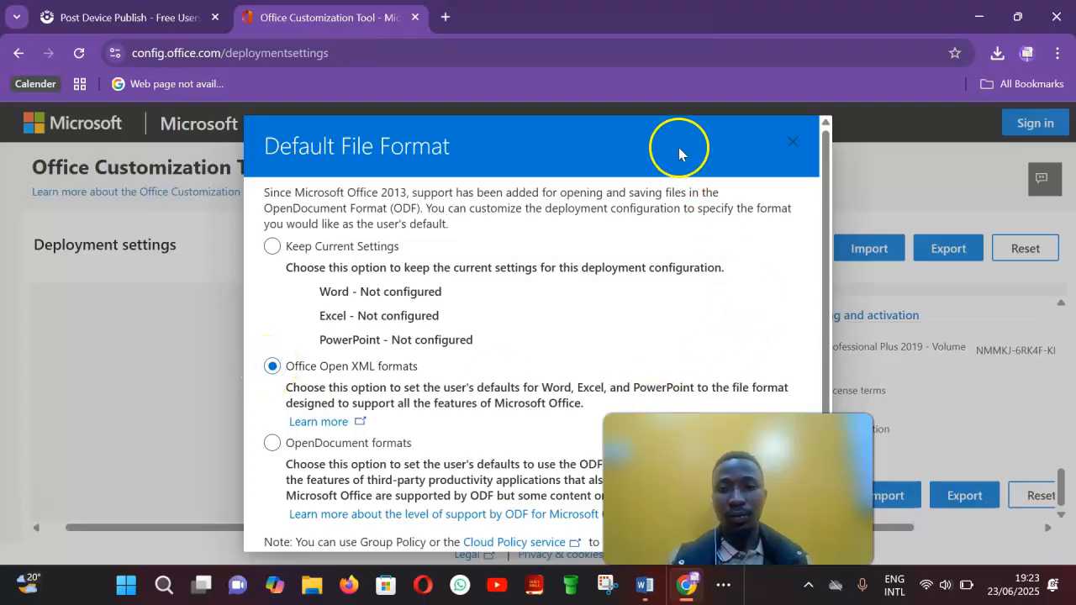
drag(678, 153, 674, 114)
drag(757, 466, 1027, 466)
click(814, 344)
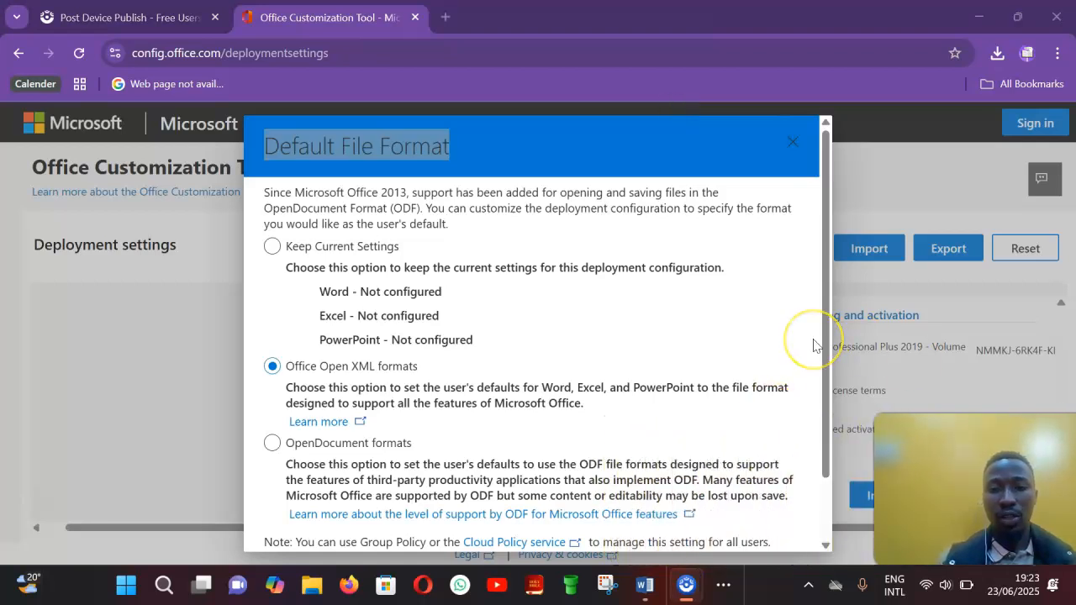
scroll(813, 344, down, 1)
click(765, 518)
click(631, 397)
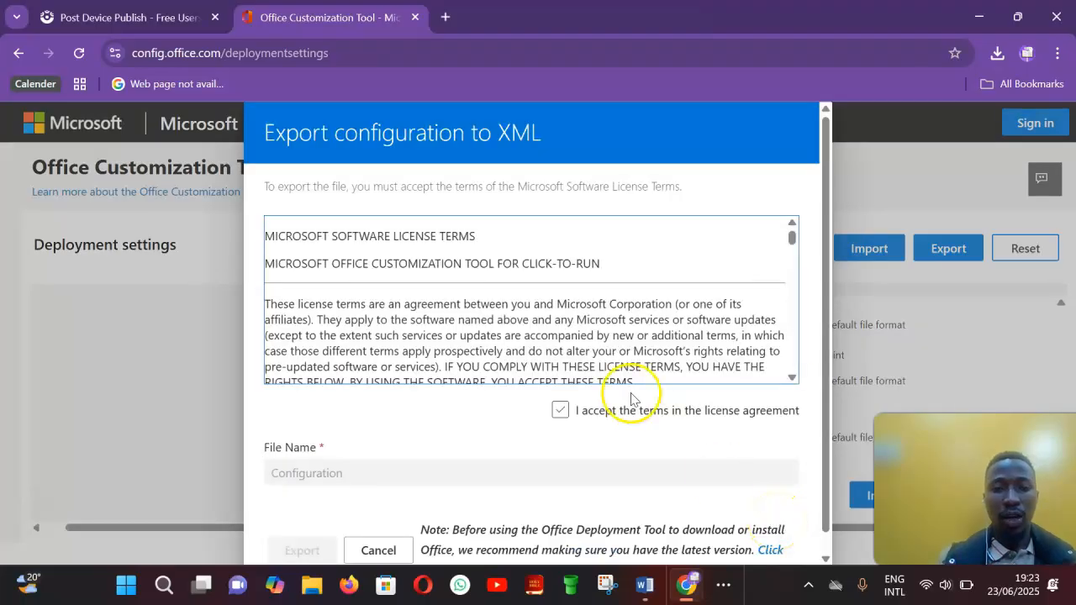
Step: Accept the license terms and export the configuration file named Configuration
click(559, 410)
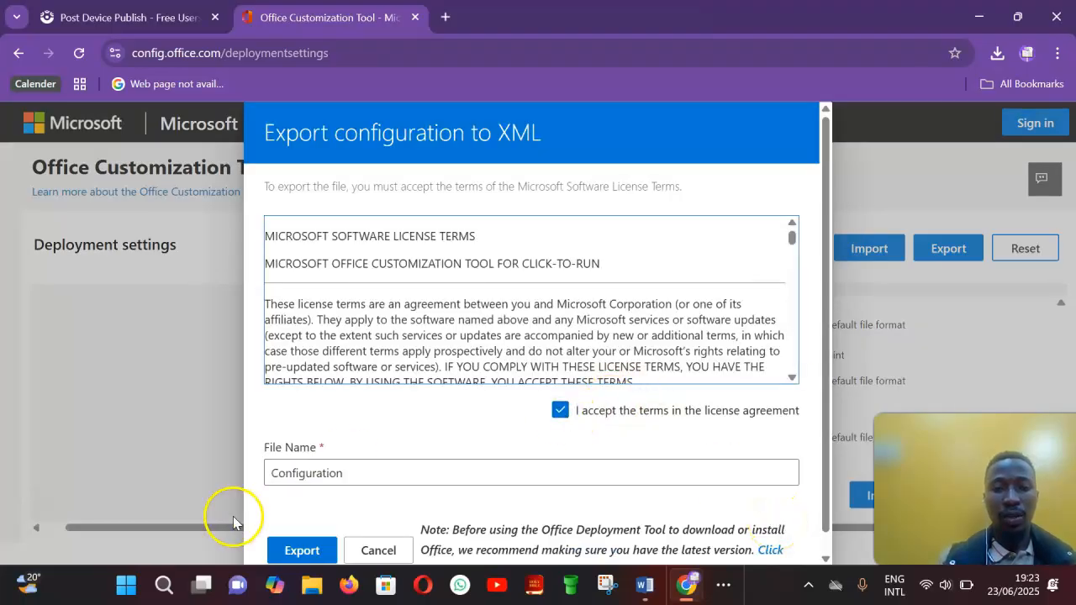
click(301, 551)
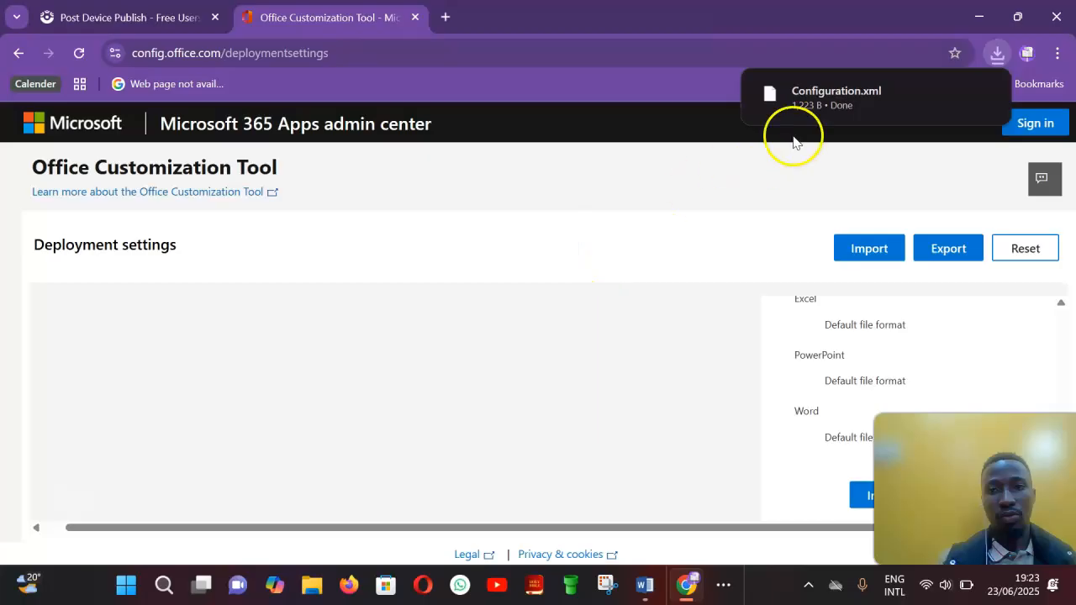
Step: Show the downloaded Configuration.xml in its Downloads folder and select it
click(999, 53)
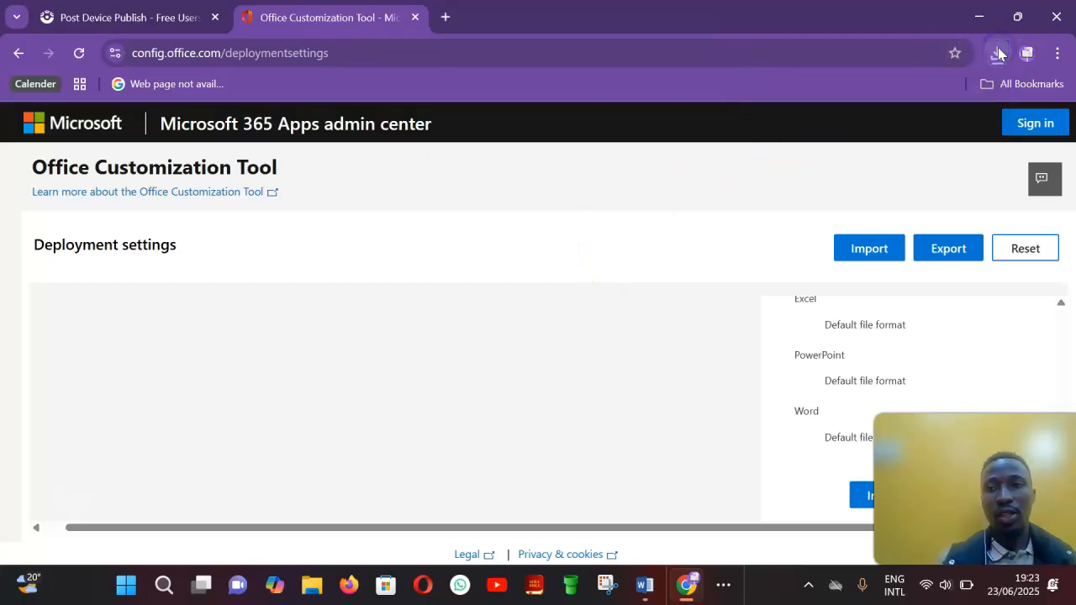
click(997, 55)
click(888, 126)
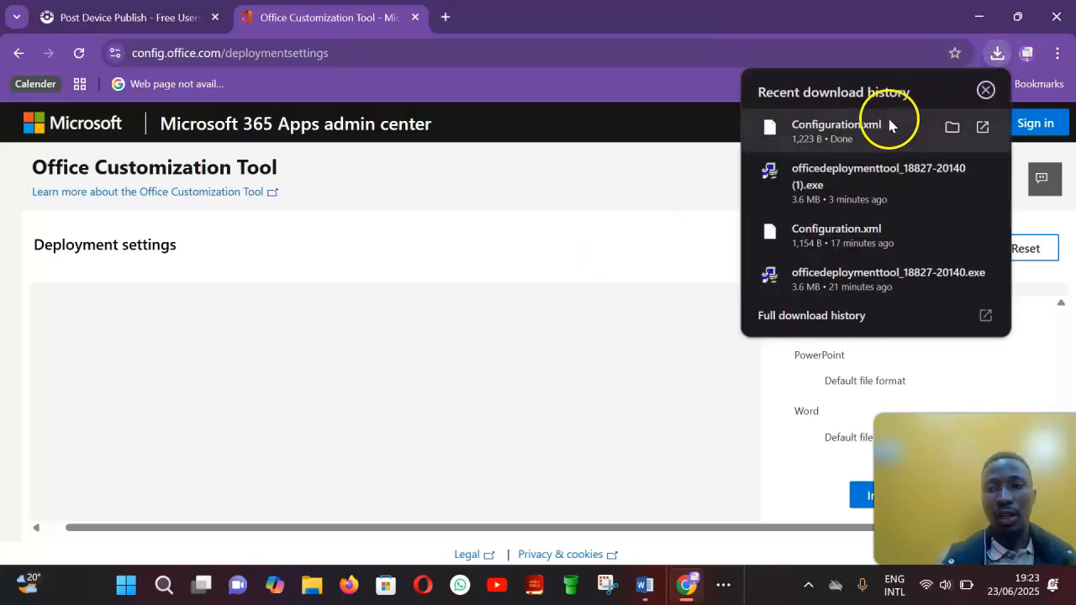
click(949, 127)
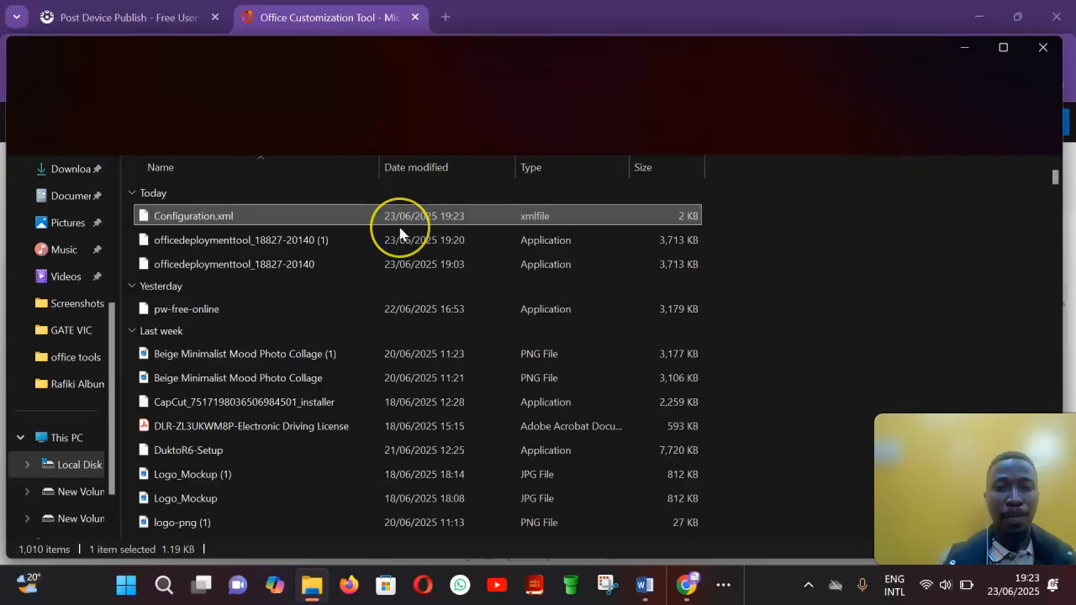
click(402, 221)
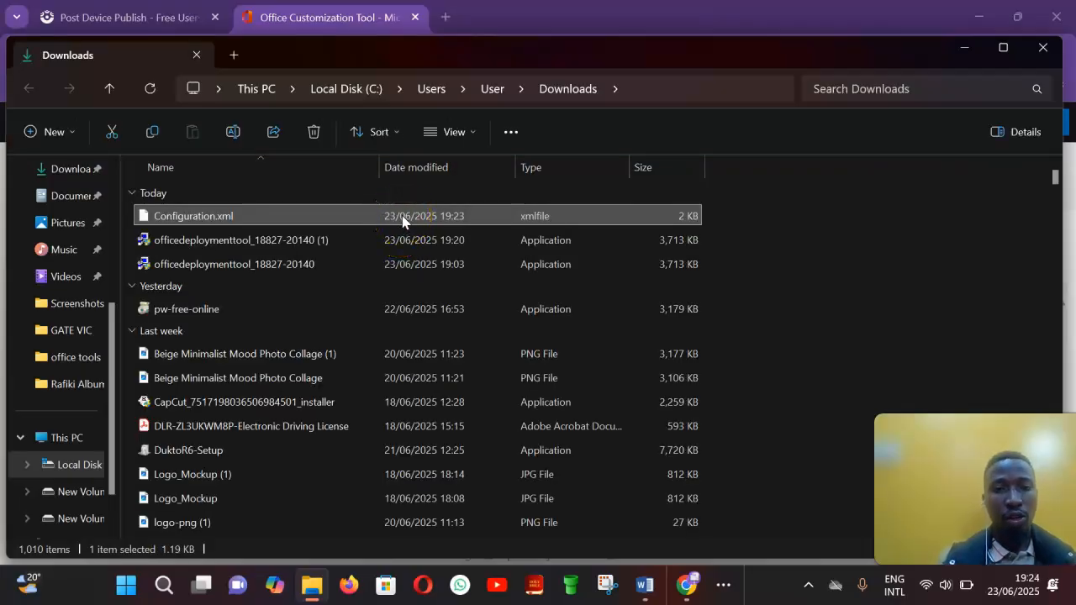
click(353, 218)
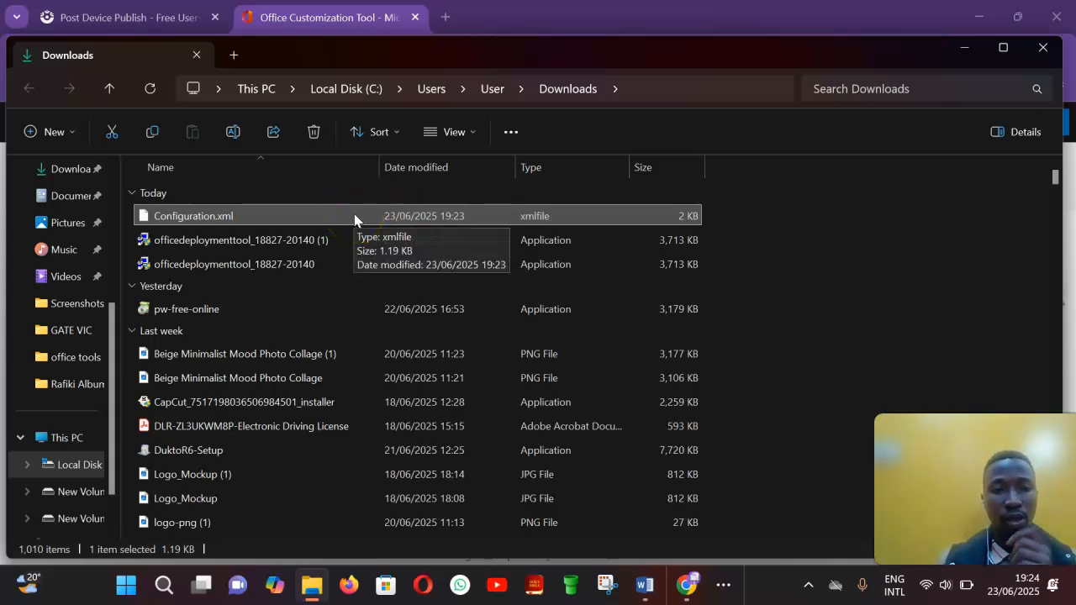
Step: Cut Configuration.xml from Downloads and open the office folder on the desktop
click(111, 134)
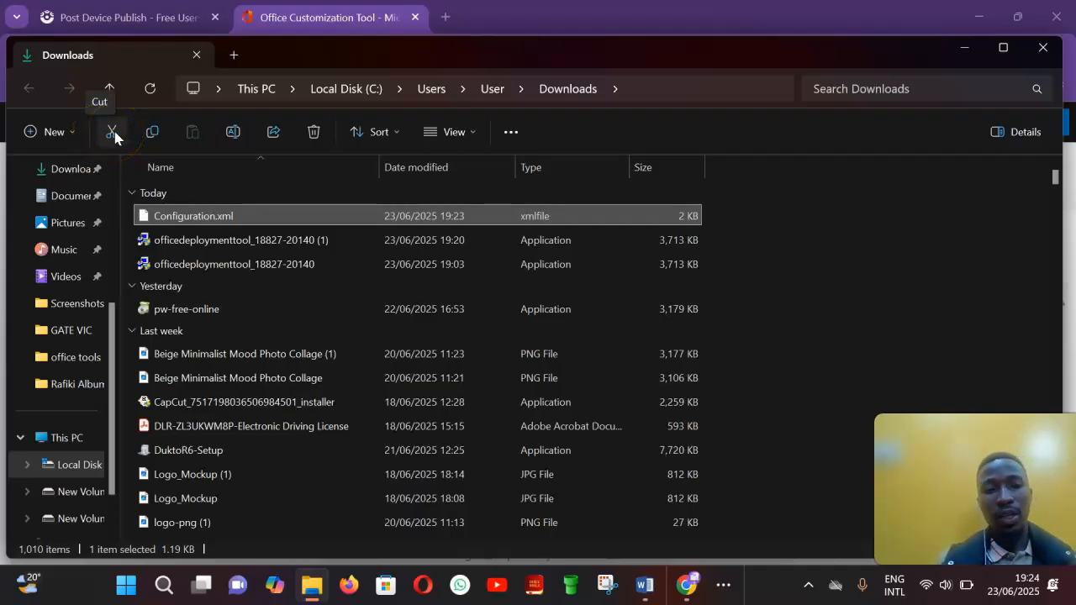
click(113, 134)
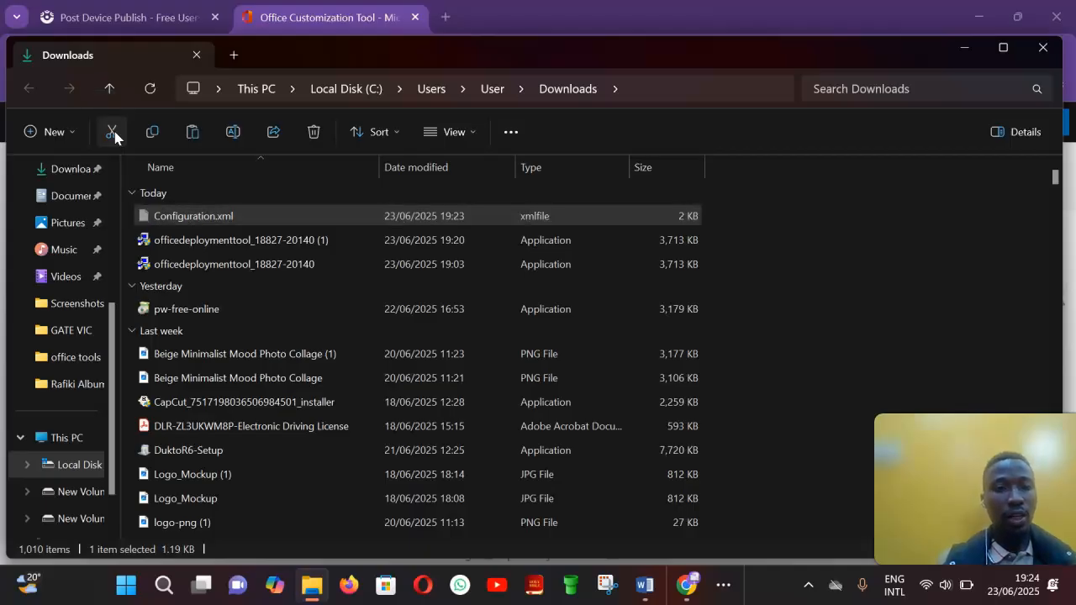
click(962, 47)
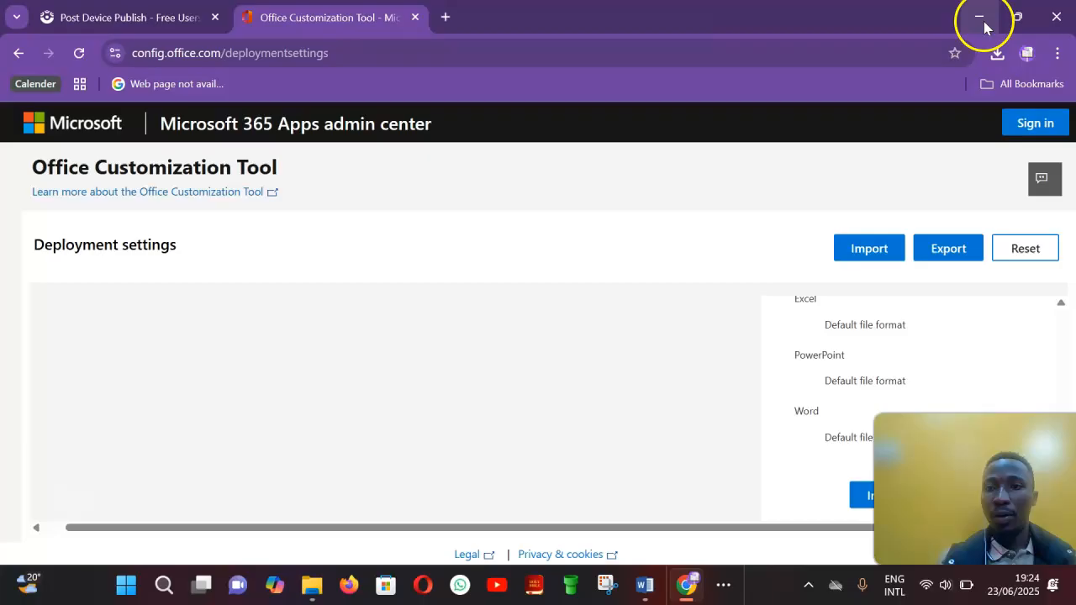
click(980, 18)
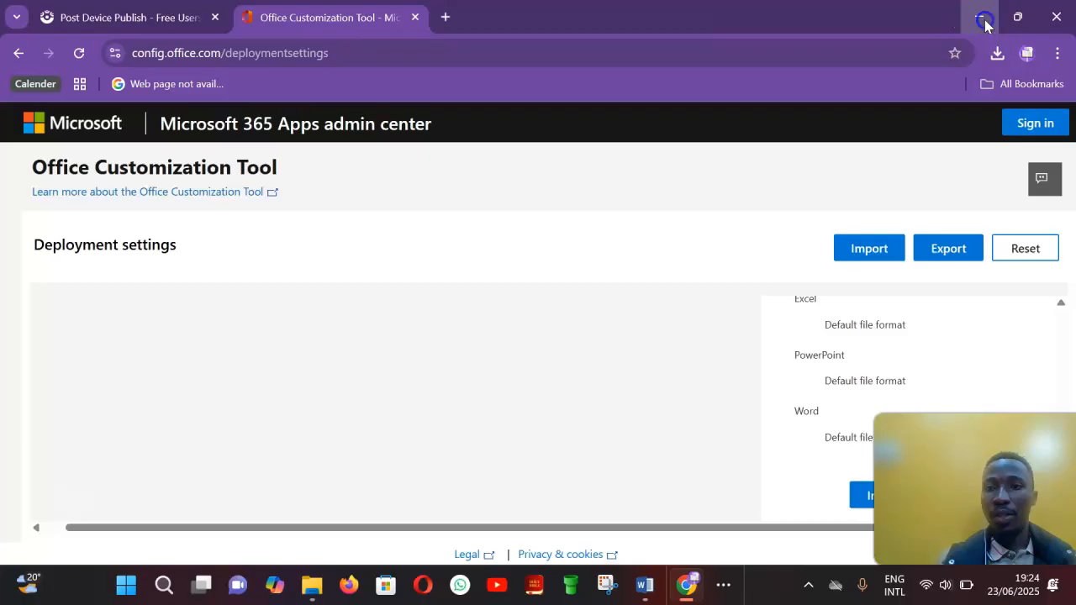
double_click(716, 134)
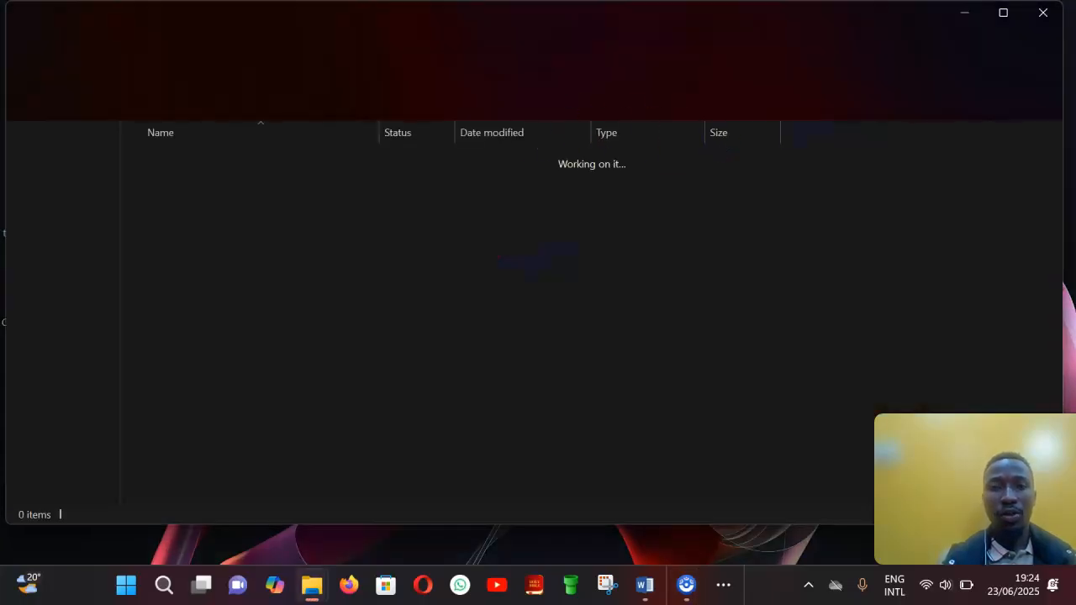
click(1009, 17)
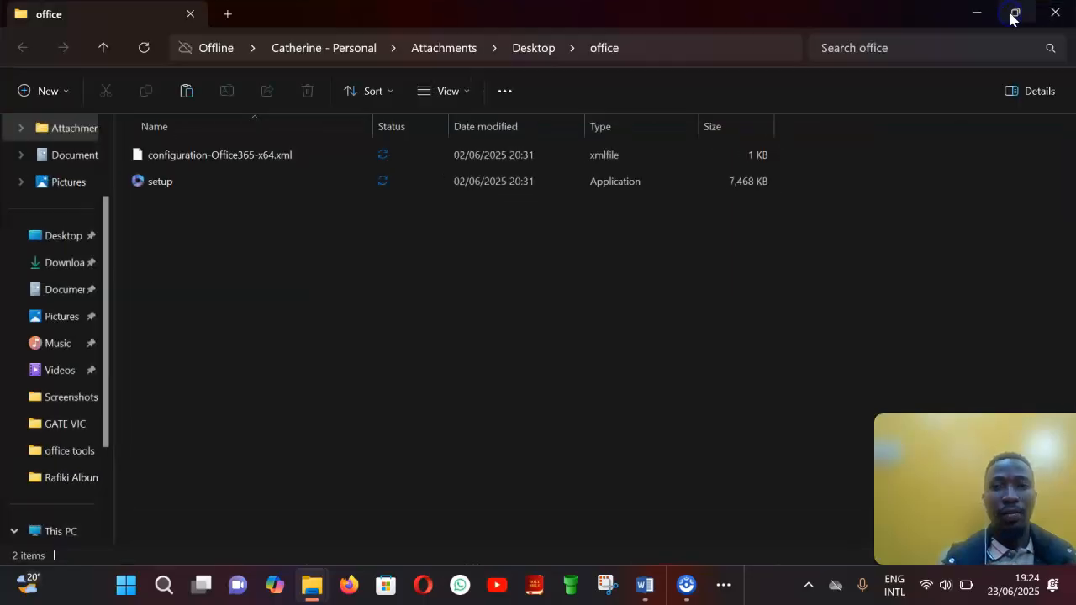
Step: Delete configuration-Office365-x64.xml from the office folder and paste Configuration.xml in its place
click(343, 164)
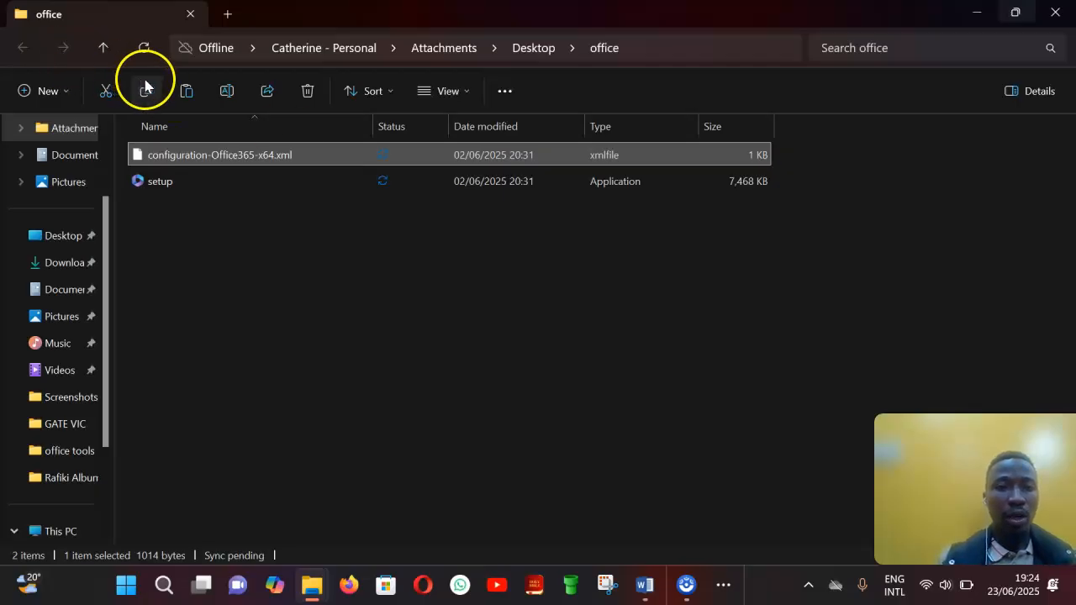
click(308, 93)
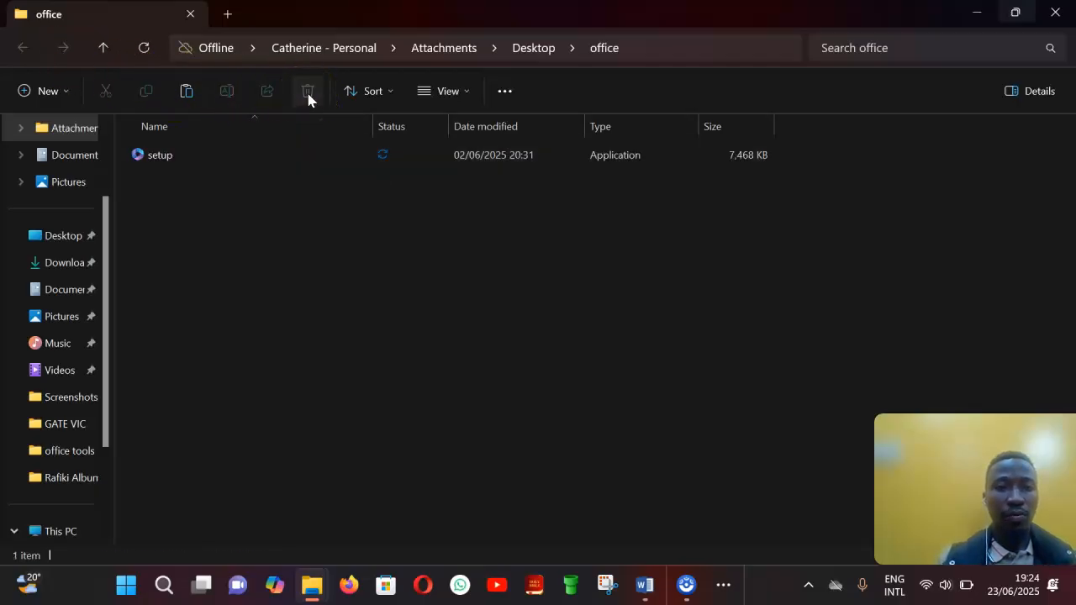
key(ctrl+v)
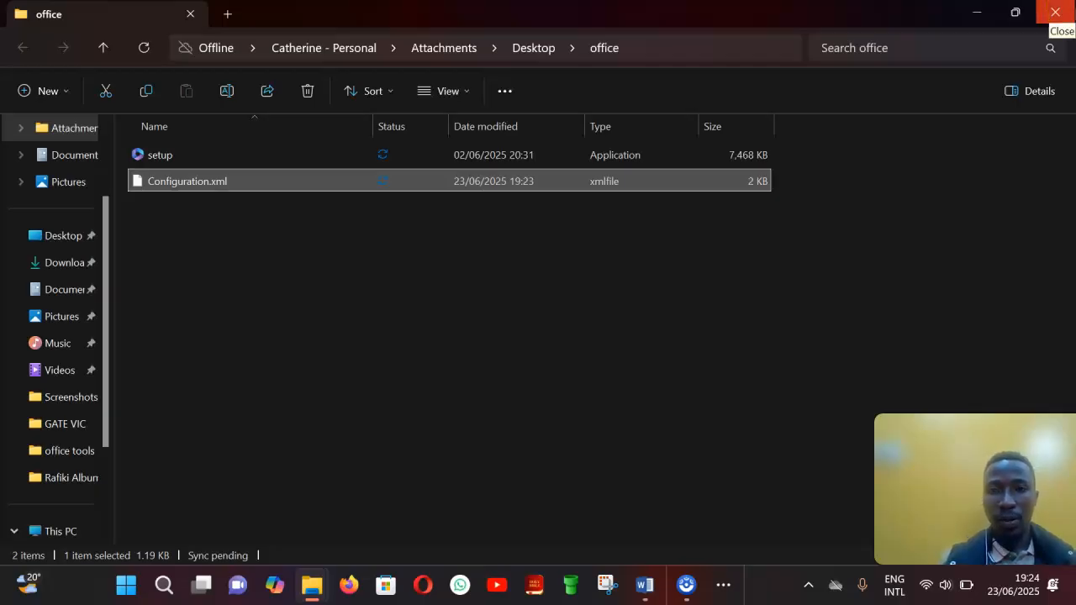
click(1056, 11)
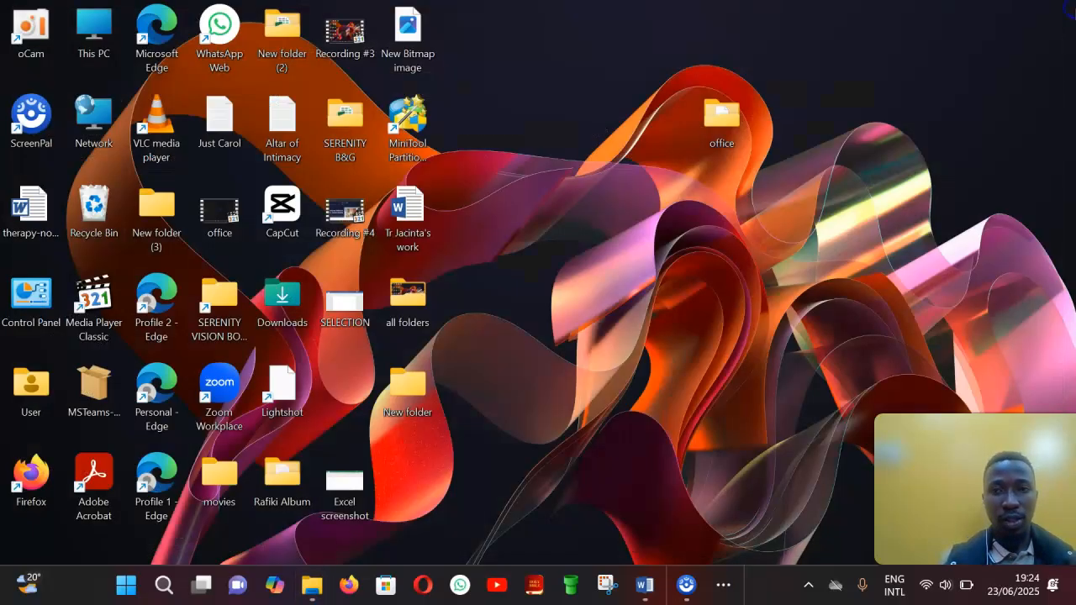
Step: Move the office folder from the desktop to Local Disk (C:) and open it
click(722, 120)
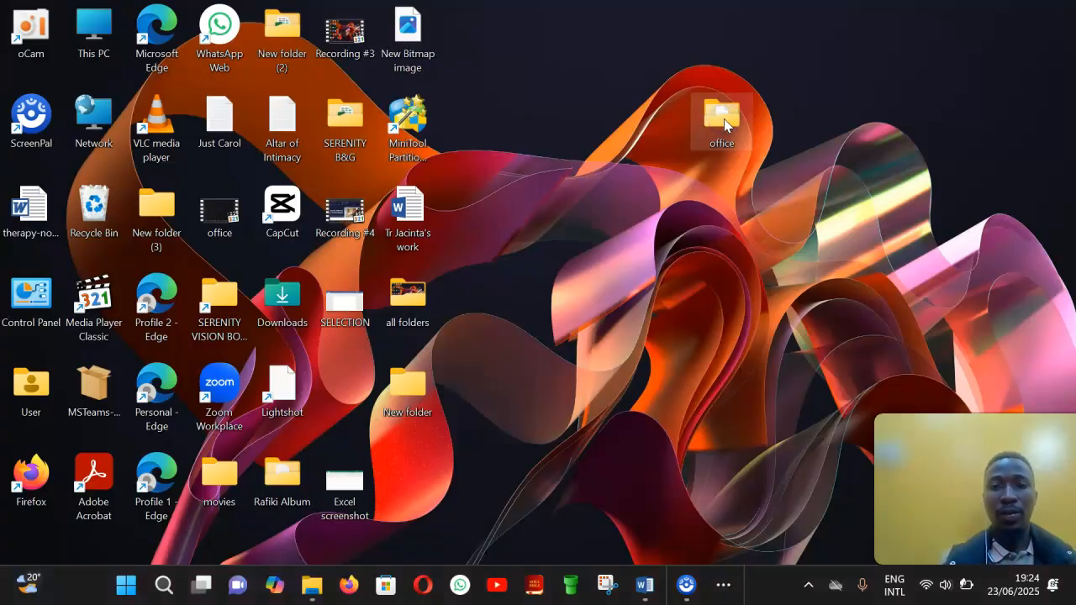
click(723, 123)
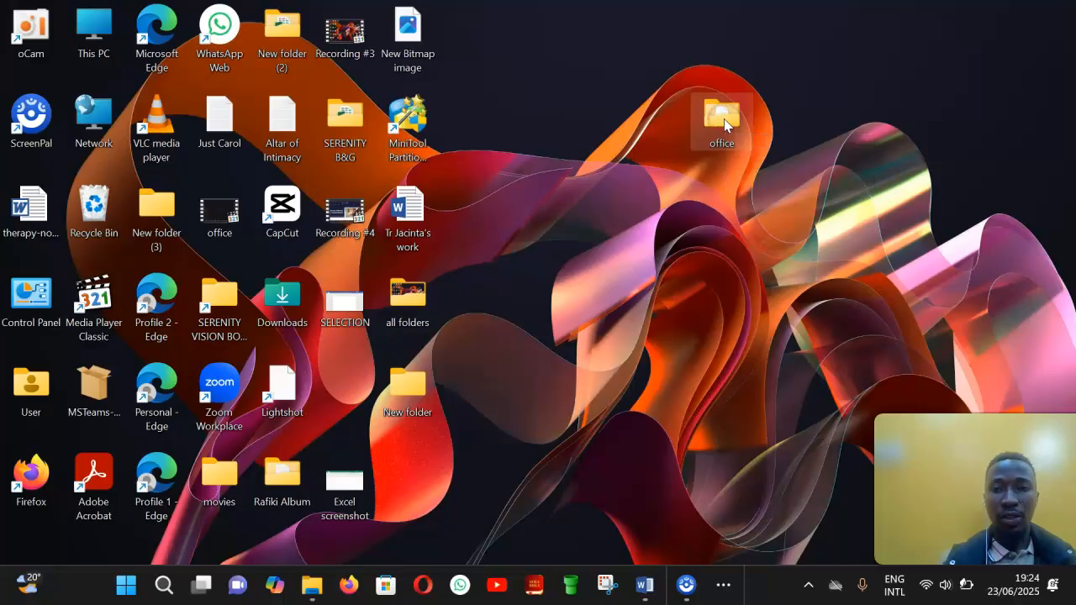
right_click(724, 122)
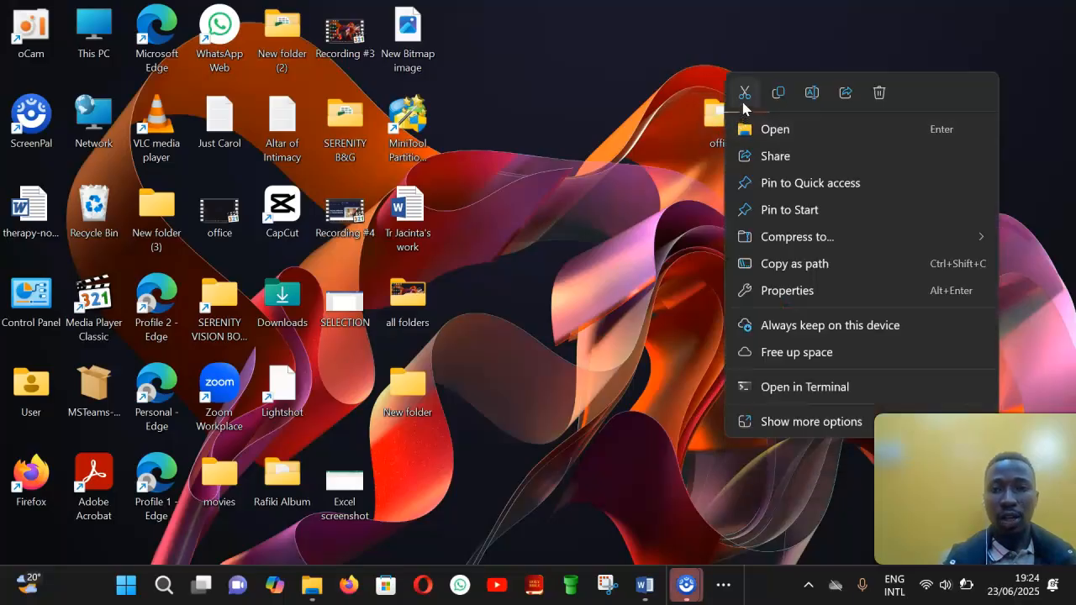
click(744, 97)
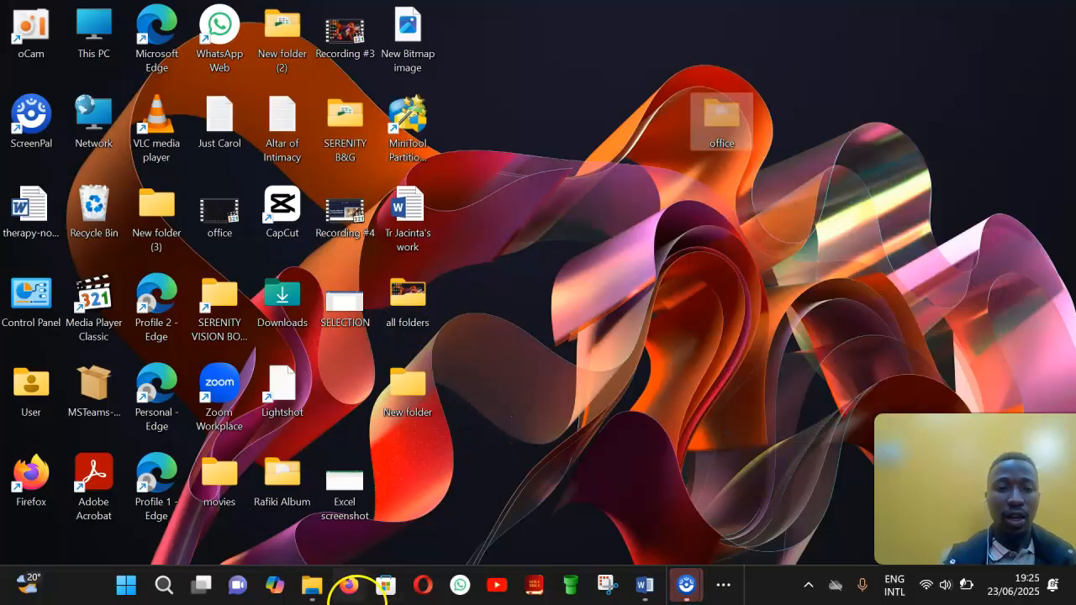
click(303, 593)
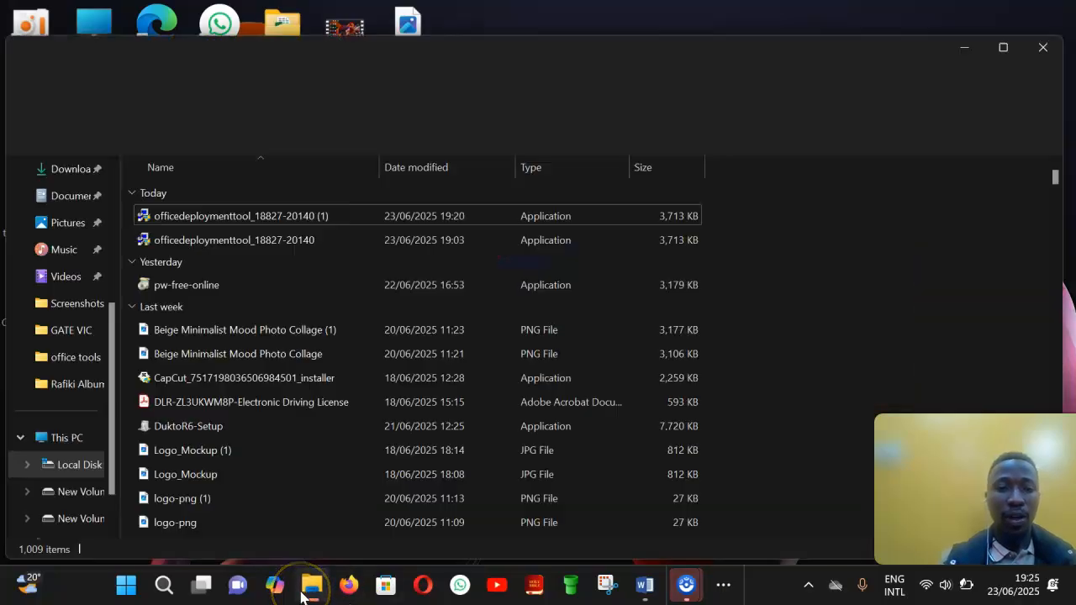
click(1001, 49)
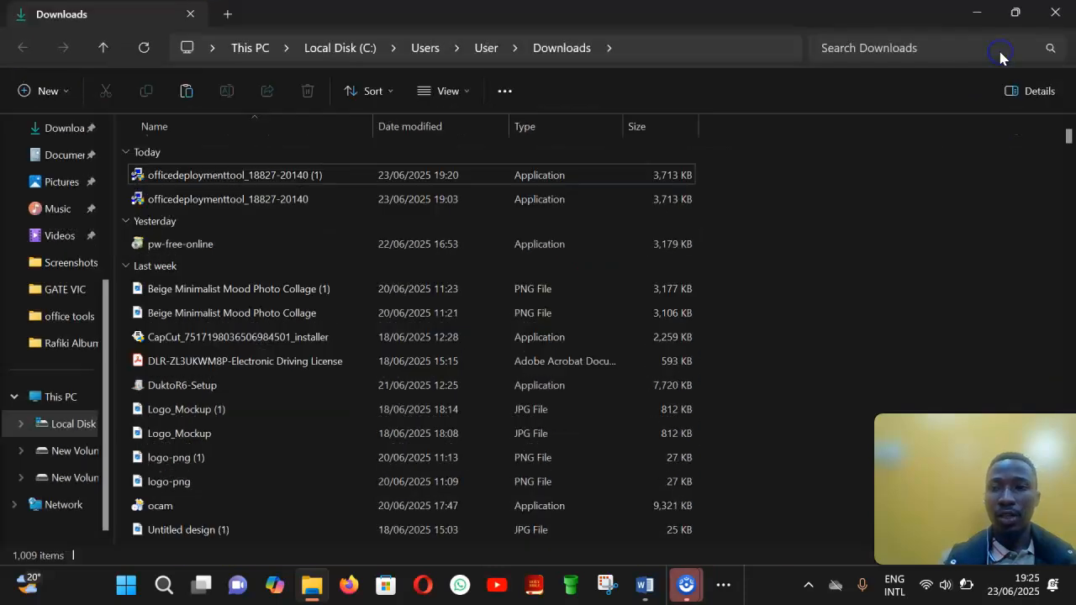
click(74, 422)
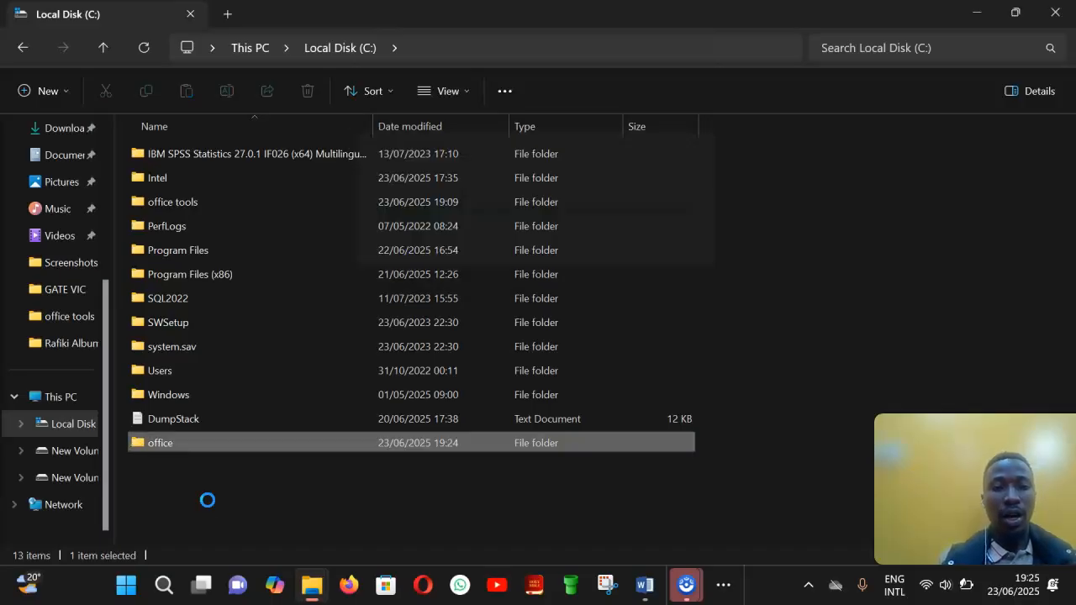
click(261, 444)
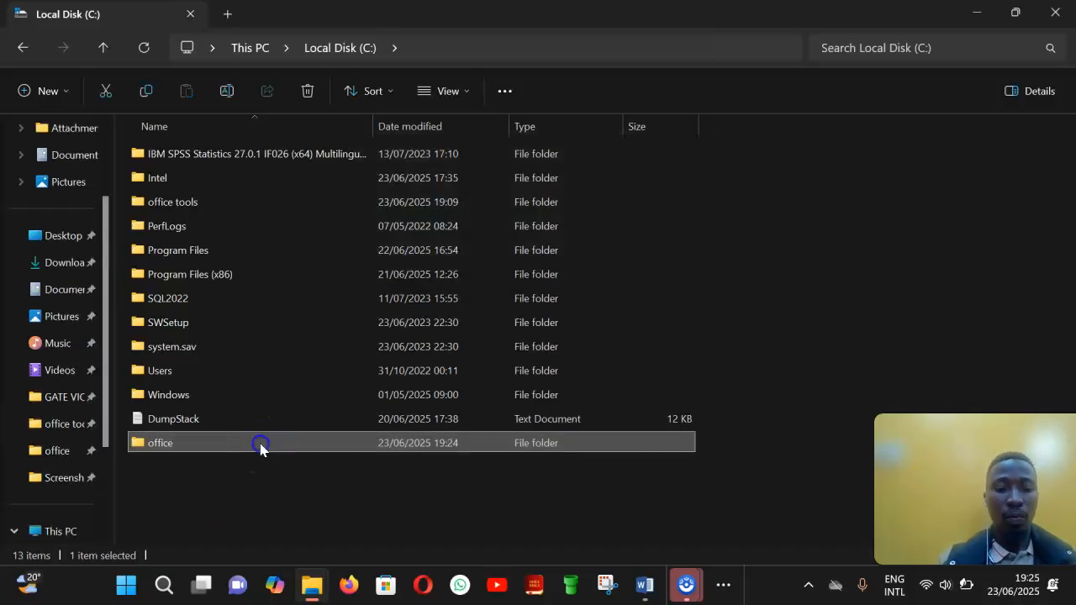
double_click(260, 445)
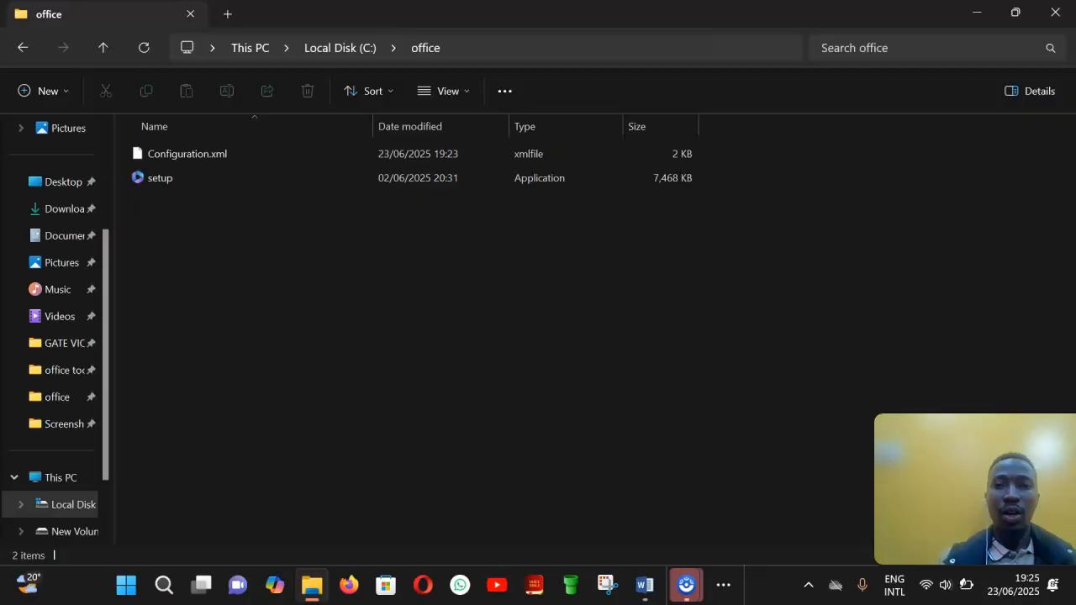
Step: Copy the address of the office folder on Local Disk (C:)
click(1015, 13)
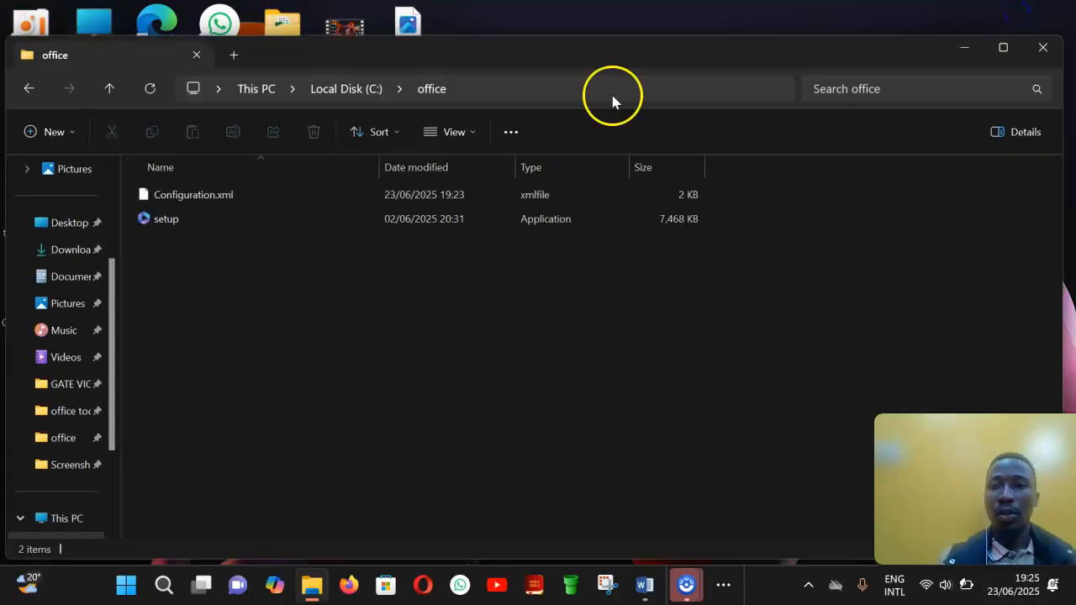
right_click(429, 90)
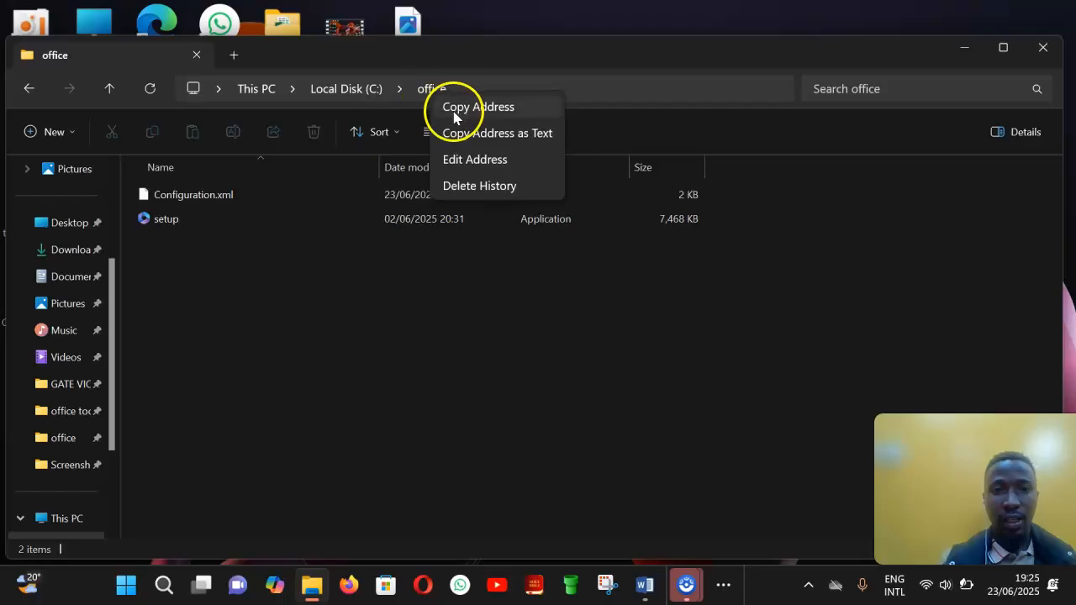
click(455, 109)
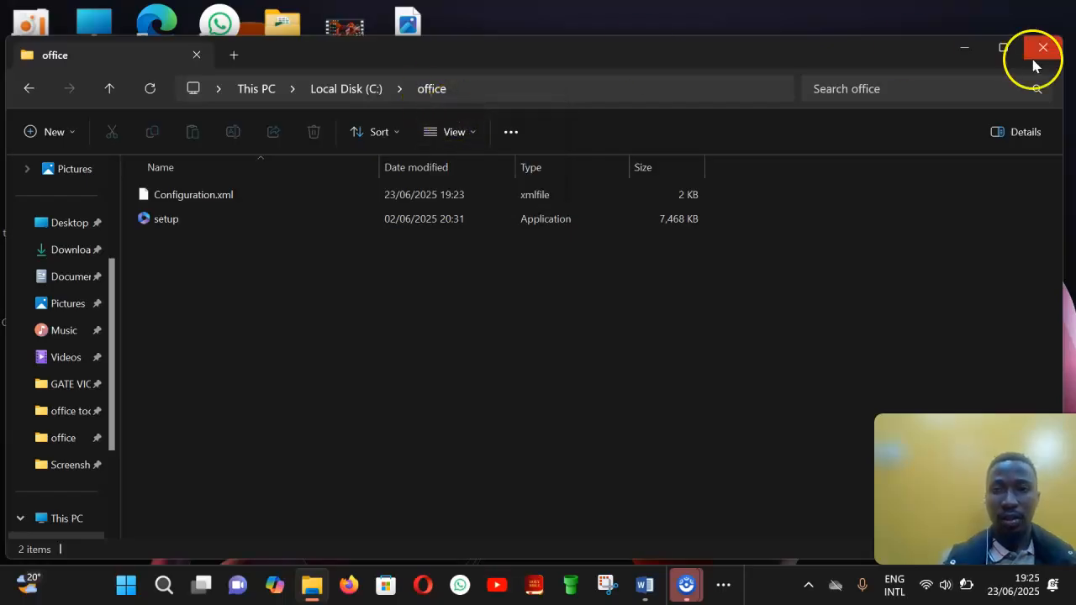
click(966, 52)
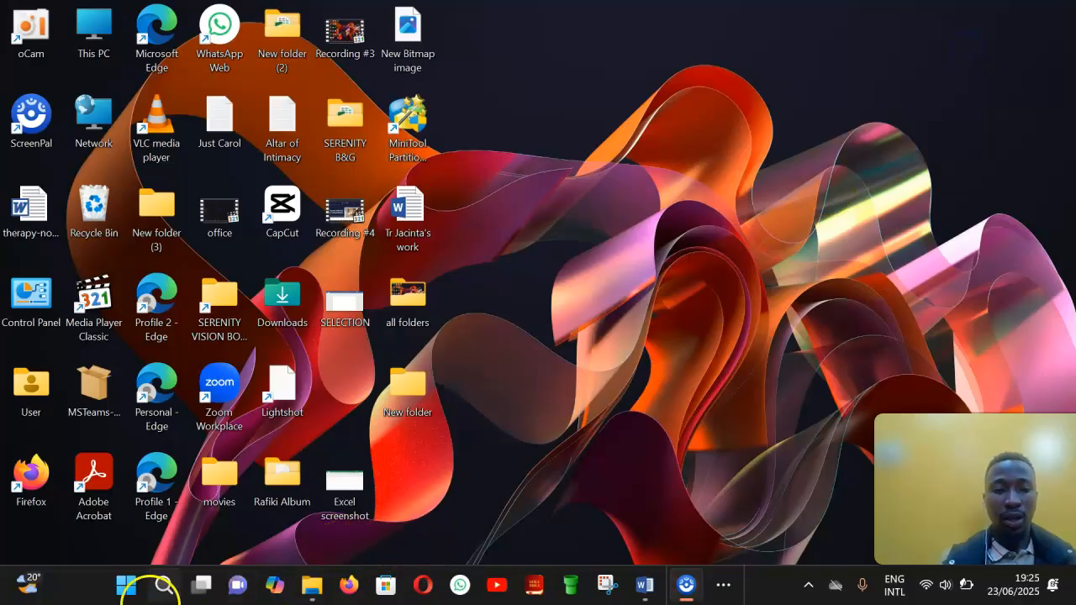
click(126, 586)
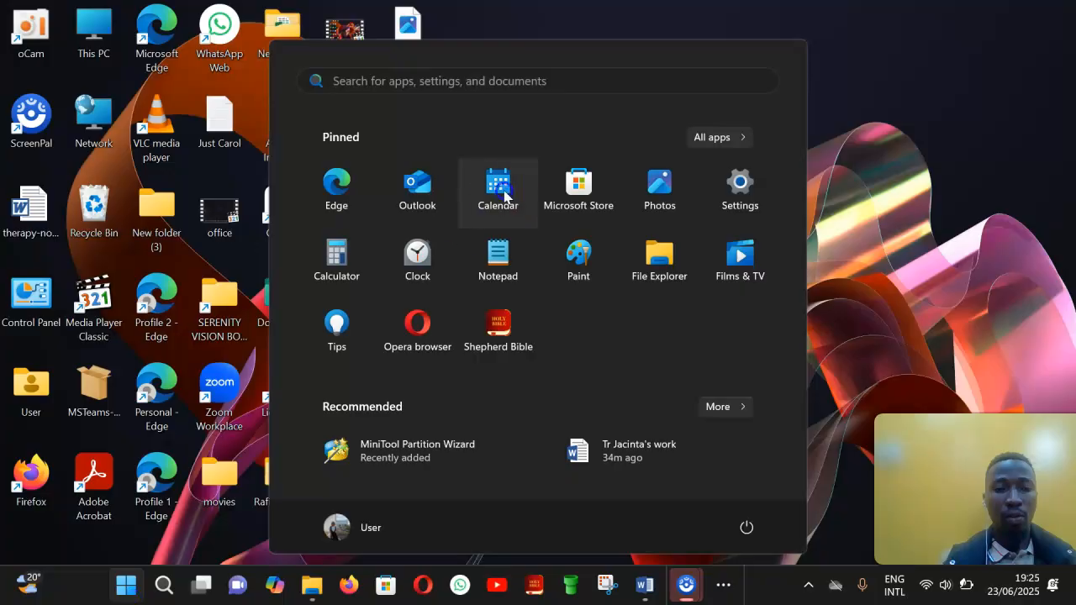
click(456, 78)
text(co)
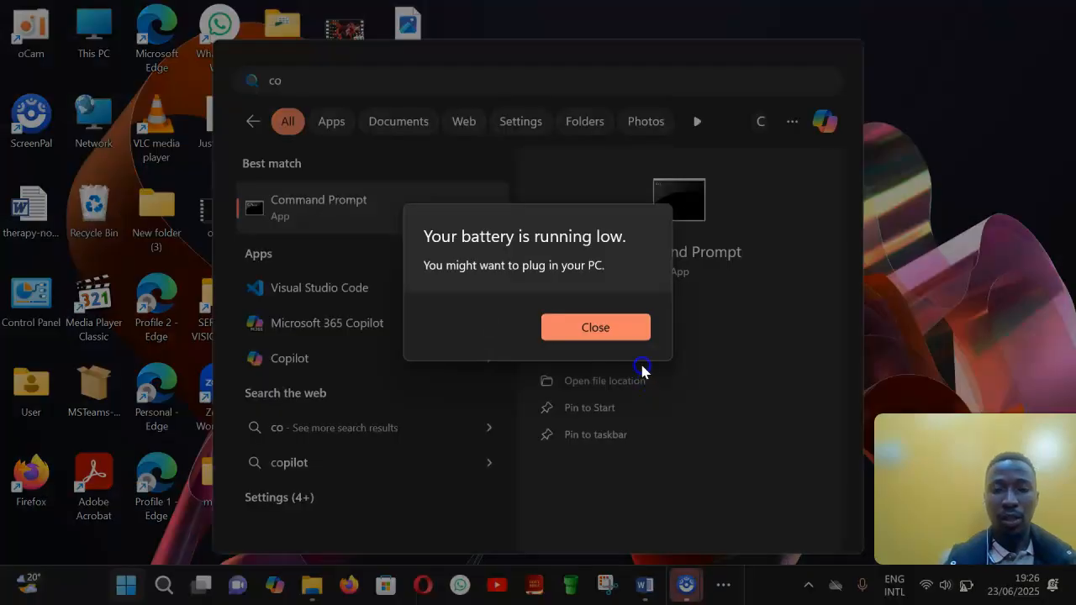
click(612, 326)
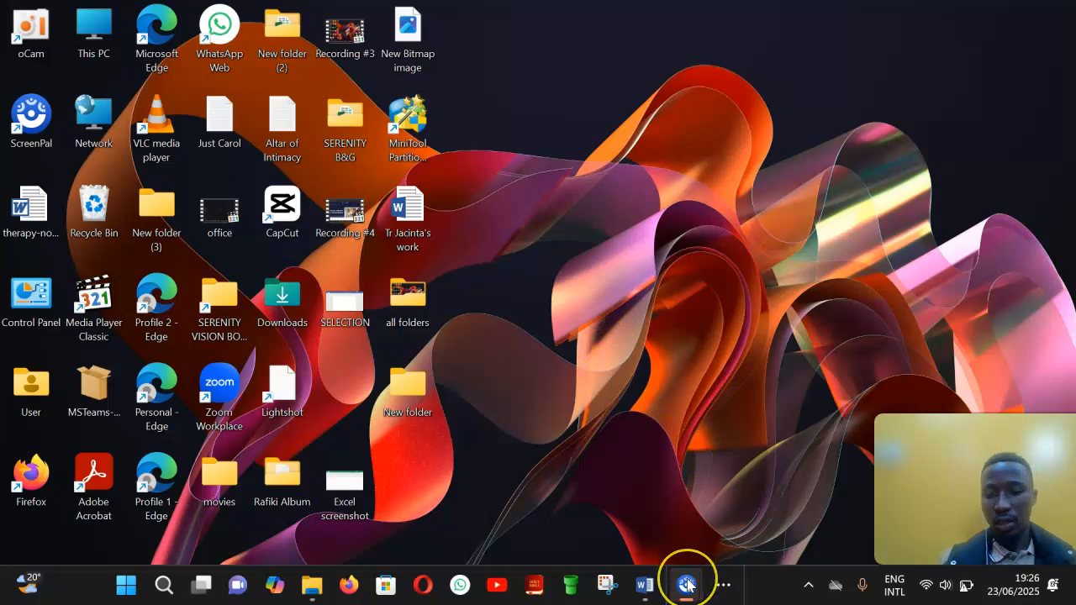
Step: Search for Command Prompt and open it as administrator, maximized
mouse_move(688, 584)
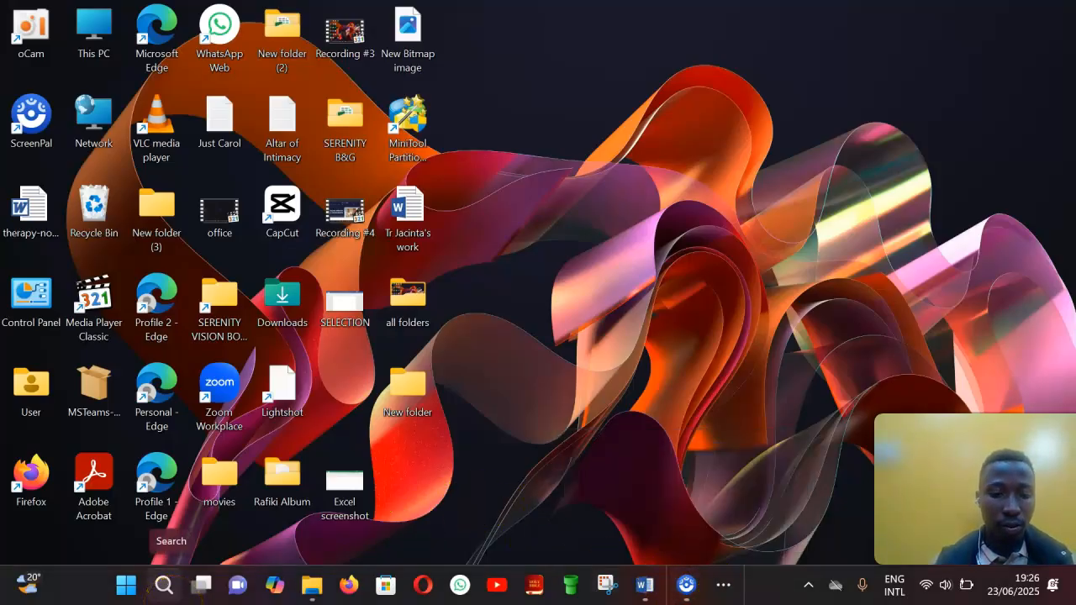
key(super)
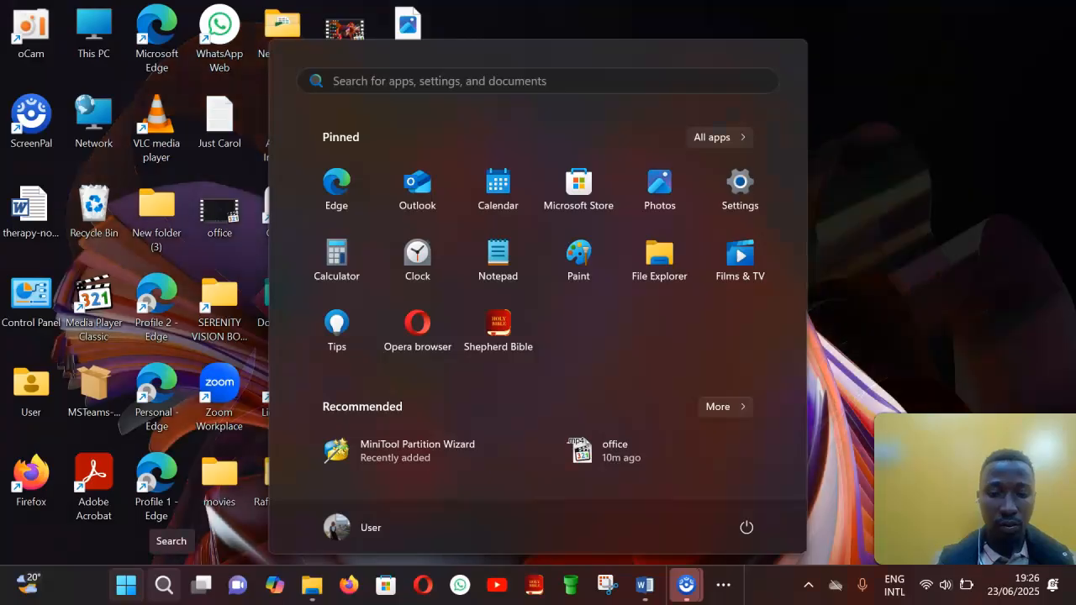
text(comma)
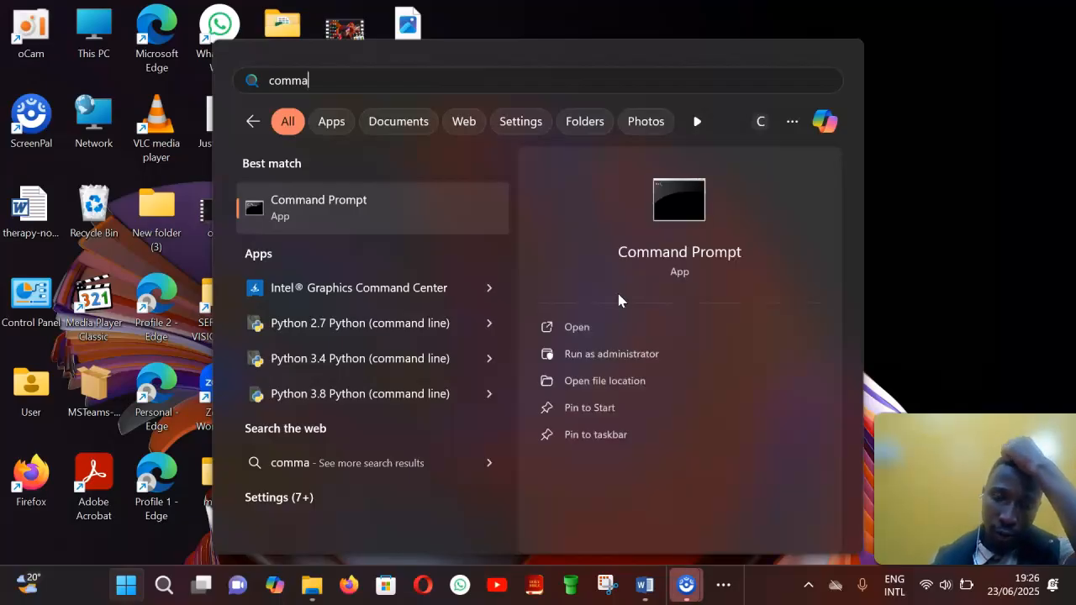
click(606, 351)
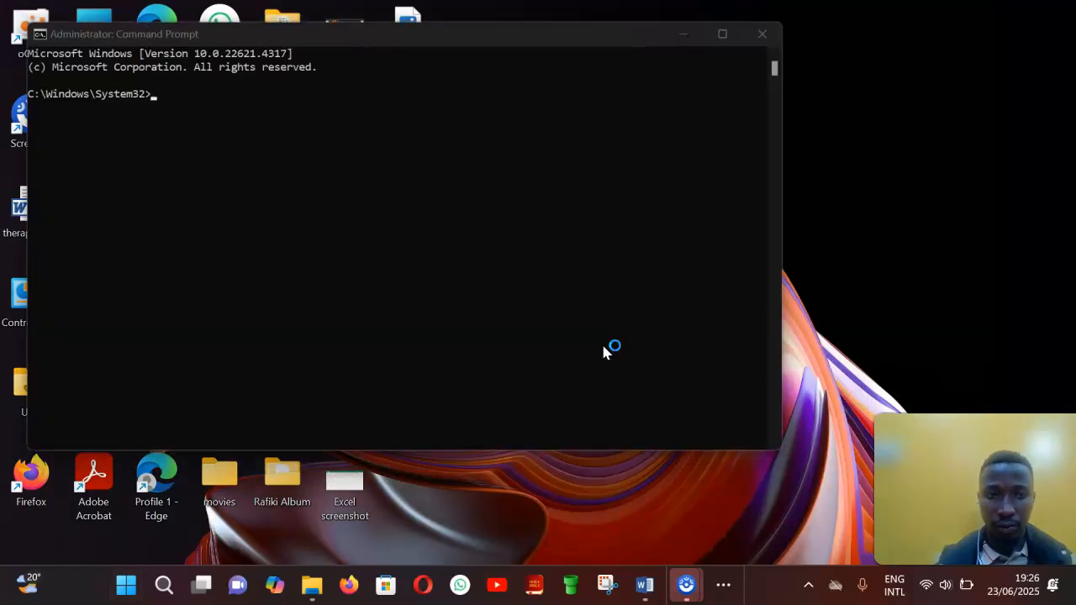
click(507, 92)
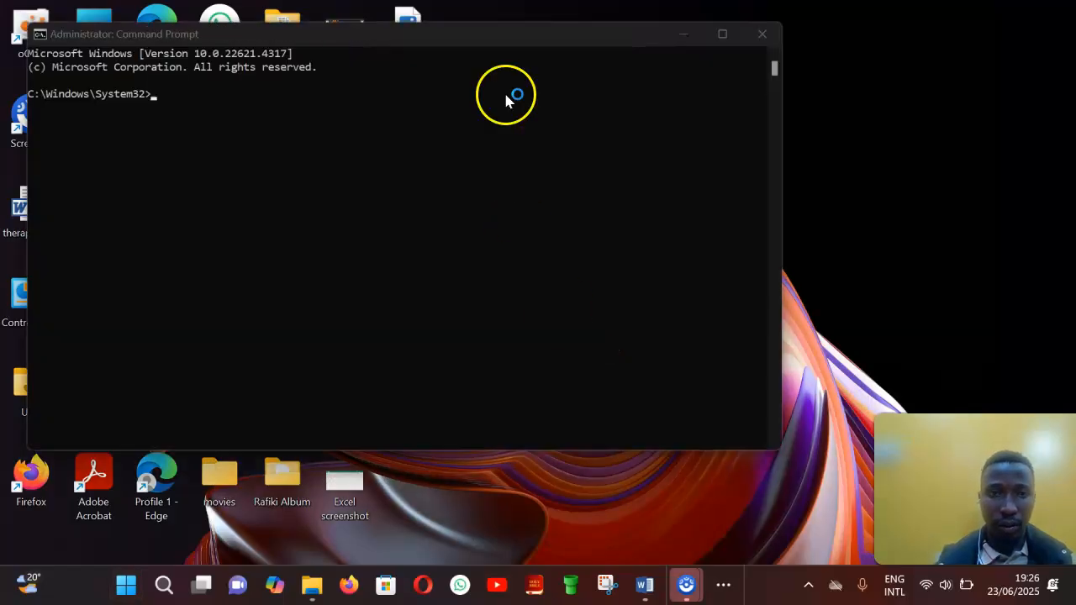
click(724, 35)
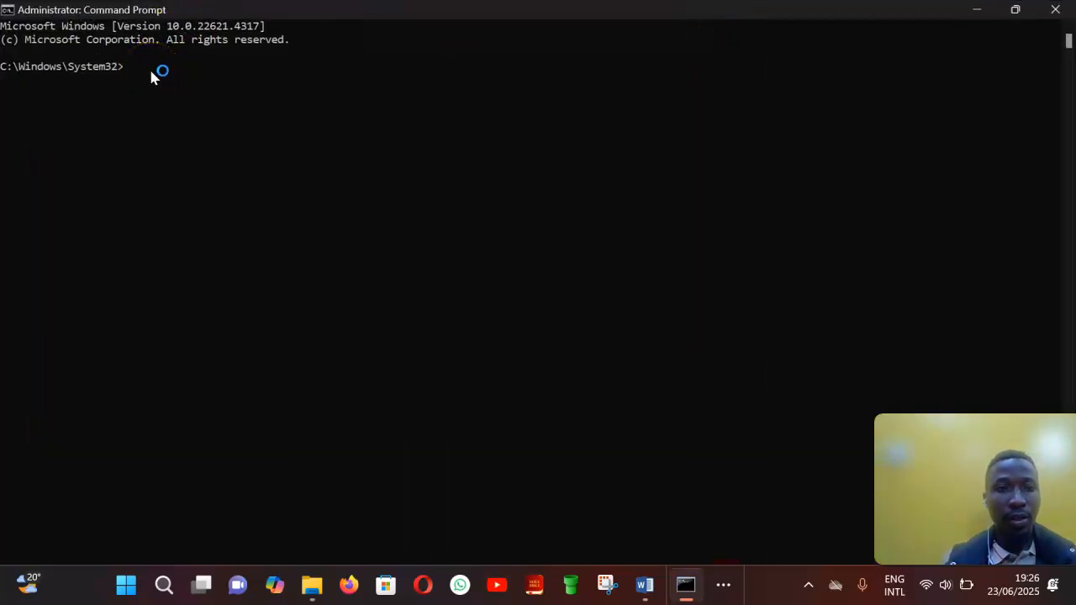
Step: Change to C:\office and run setup /configure configuration.xml to start installing Office
text(cd C:\office)
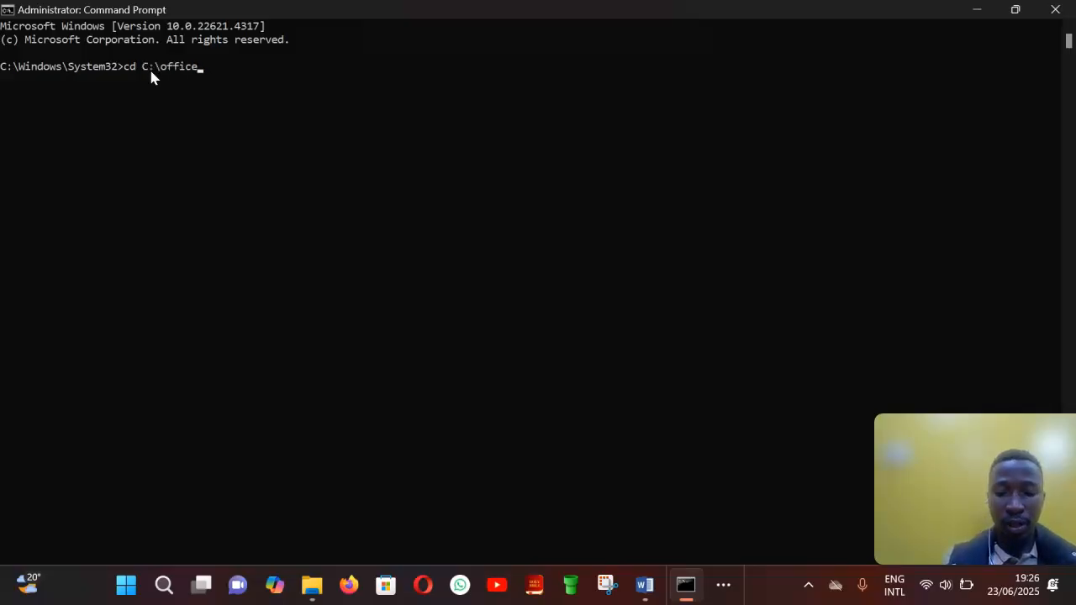
key(Return)
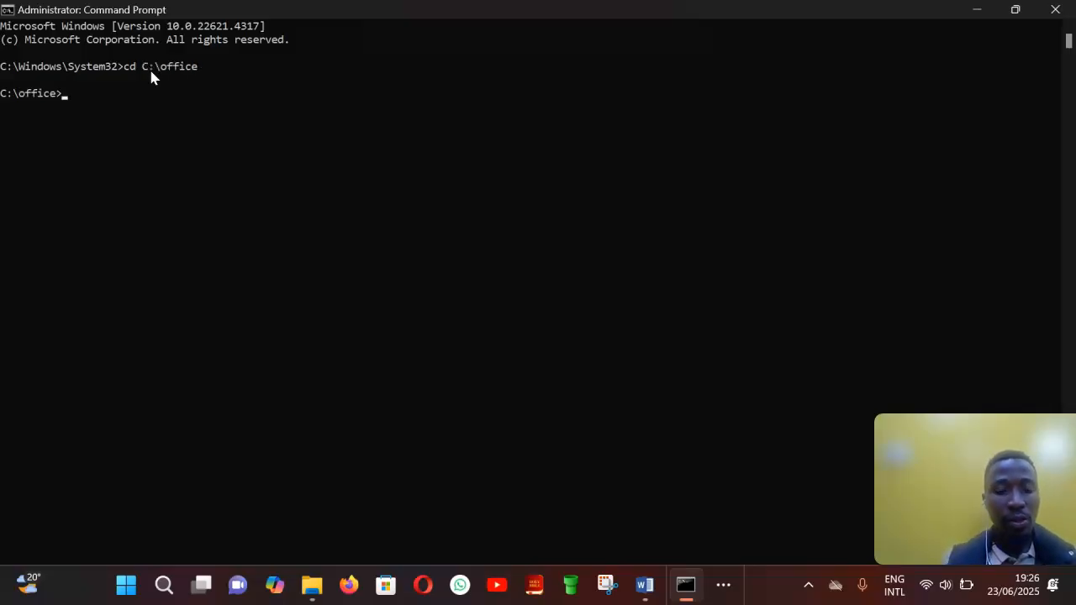
text(setup /configure configuration.xml)
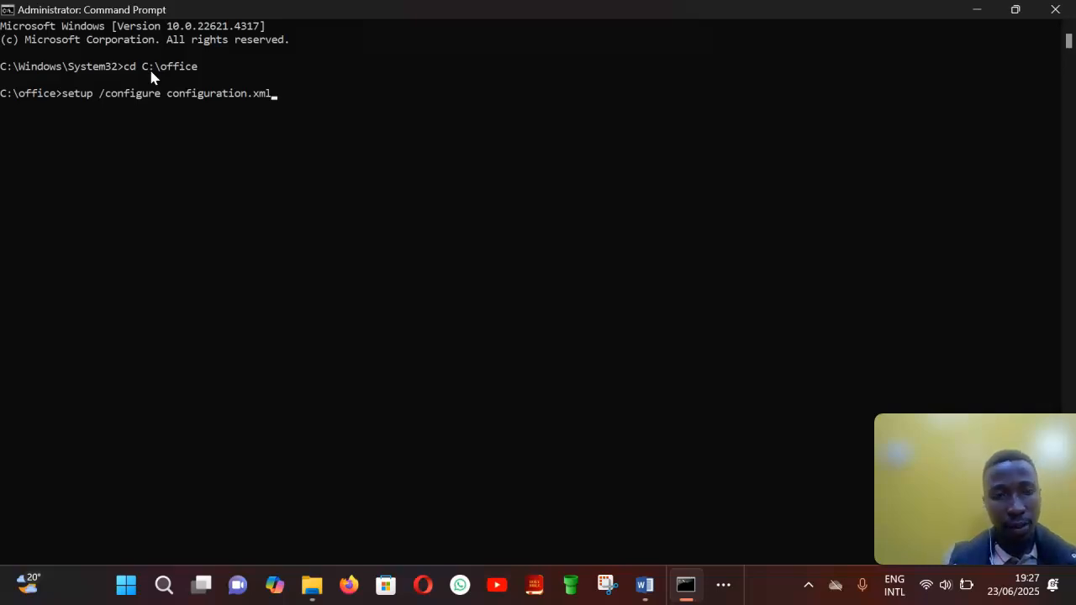
key(Return)
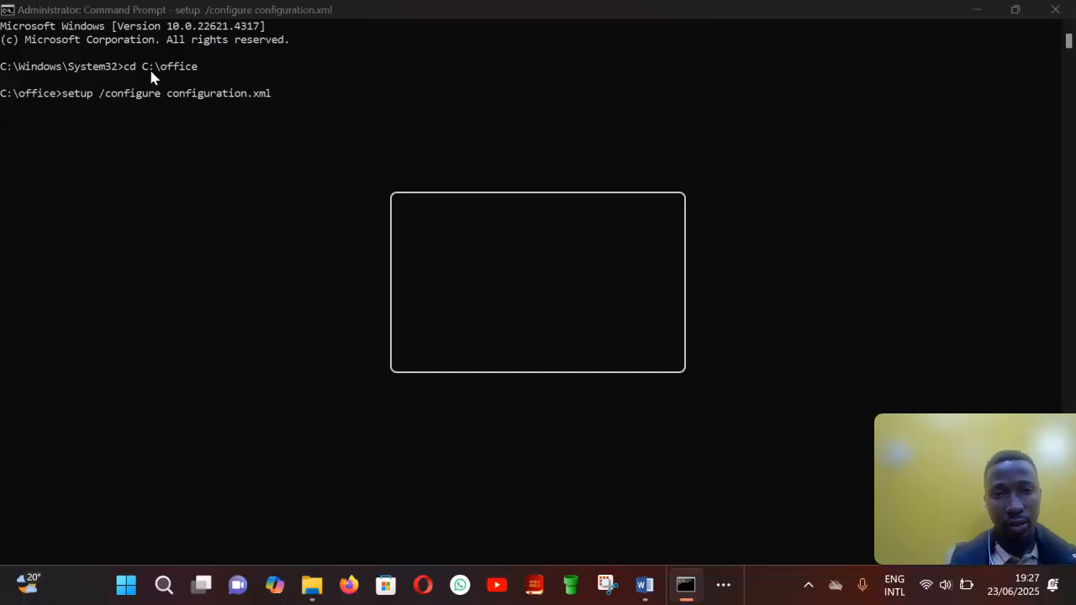